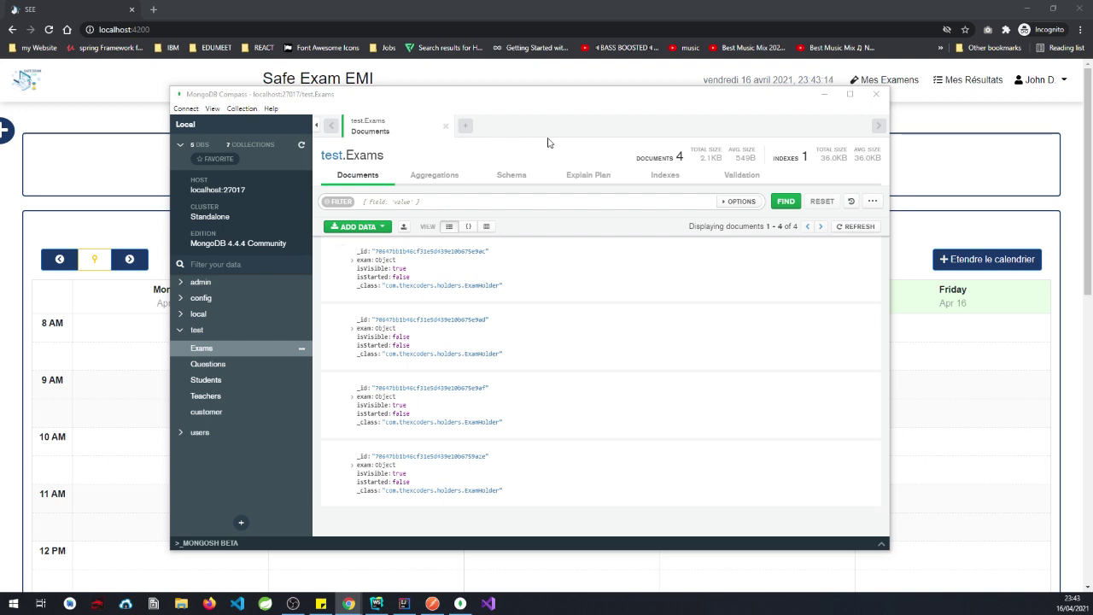
- Switch to Postman, send the POST request to the newExam endpoint, and reload the teacher's home page in Chrome
click(432, 604)
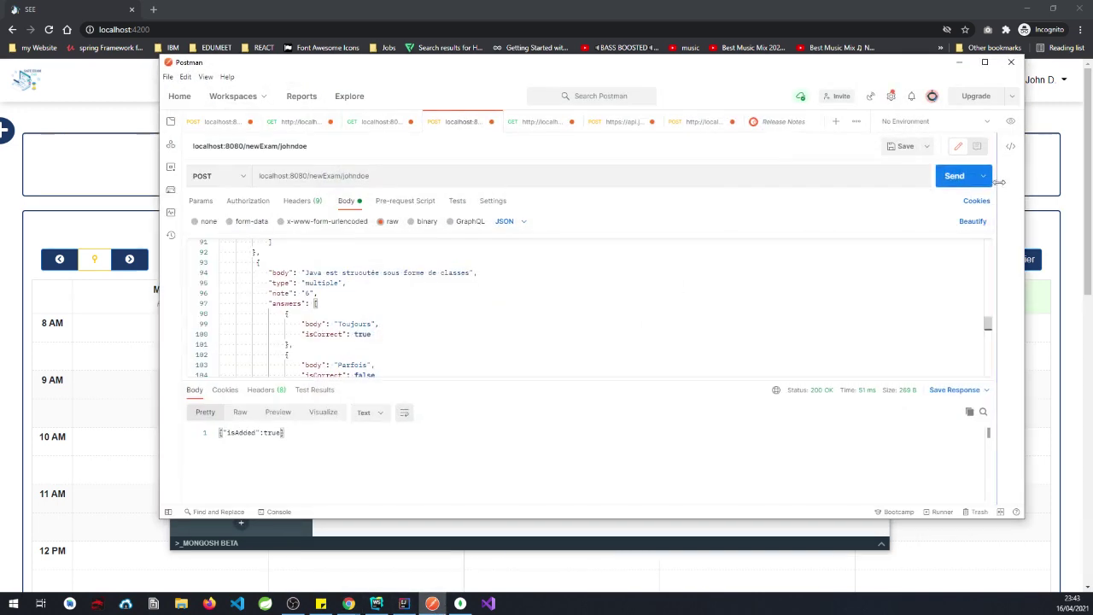
click(960, 178)
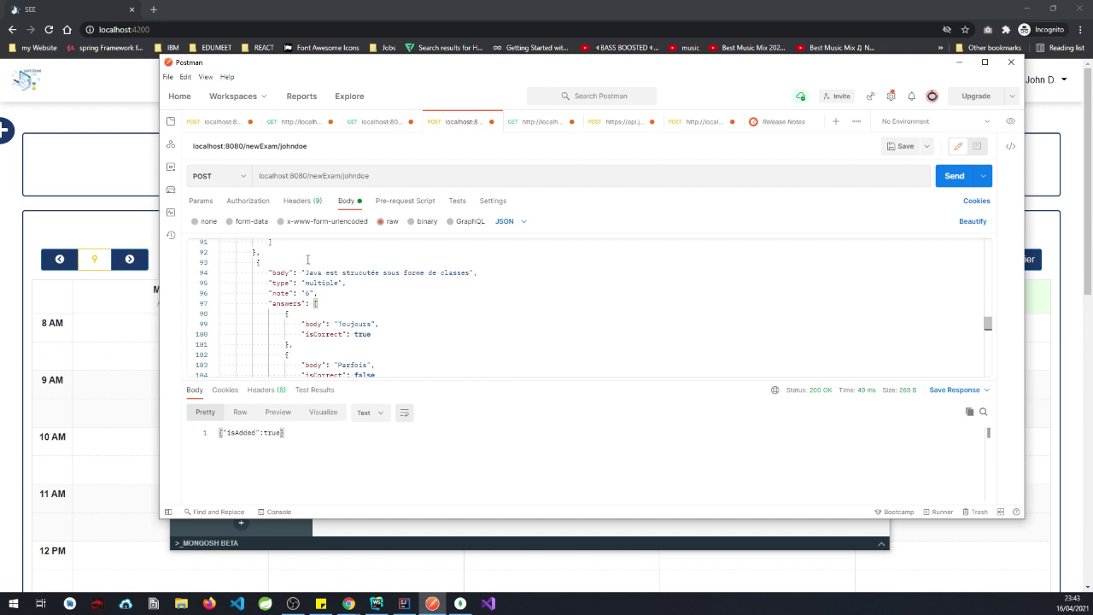
click(48, 29)
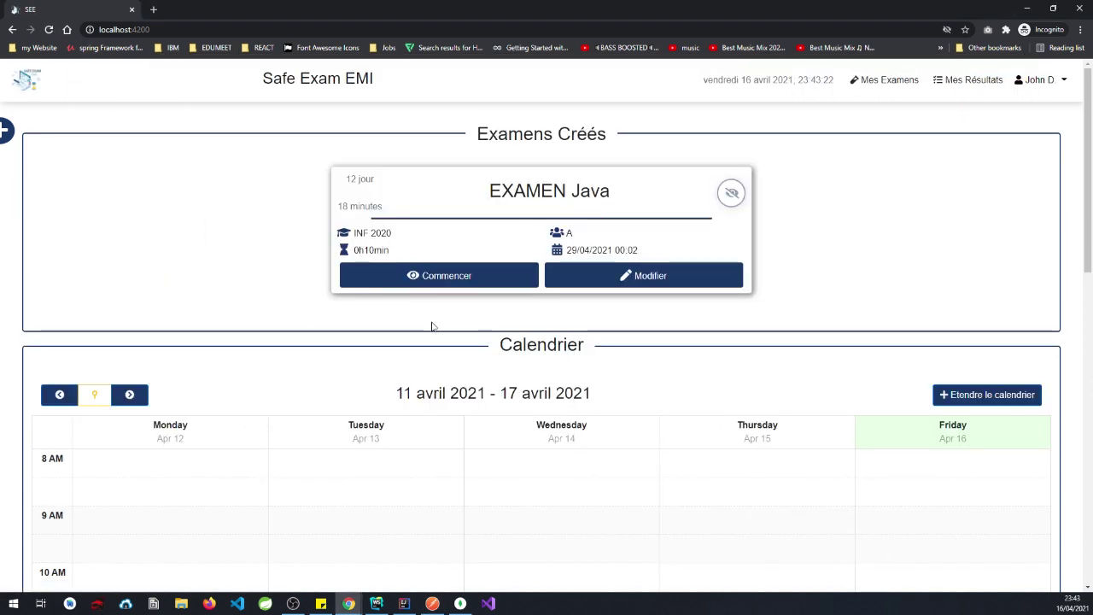
- Start EXAMEN Java from the teacher's page and open that exam's introduction page in the student's browser window
click(420, 283)
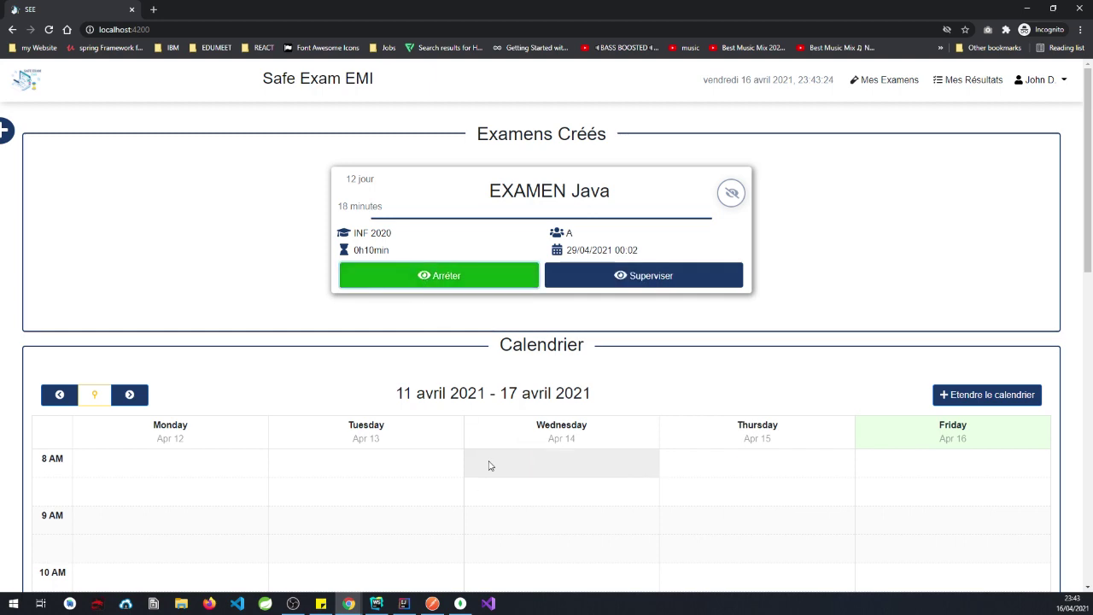
mouse_move(349, 602)
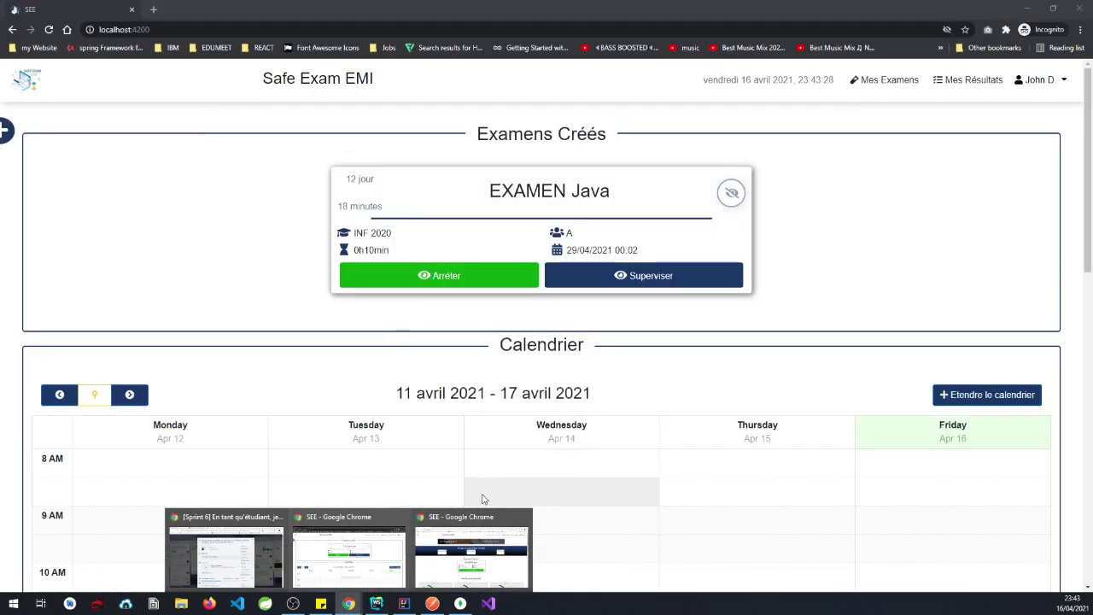
click(348, 564)
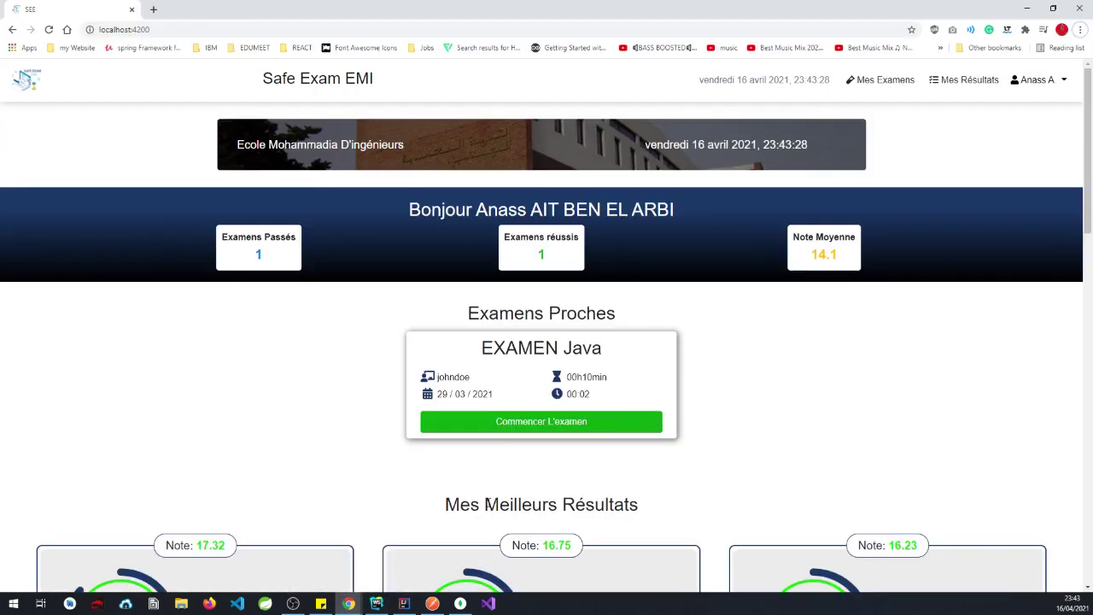
click(555, 424)
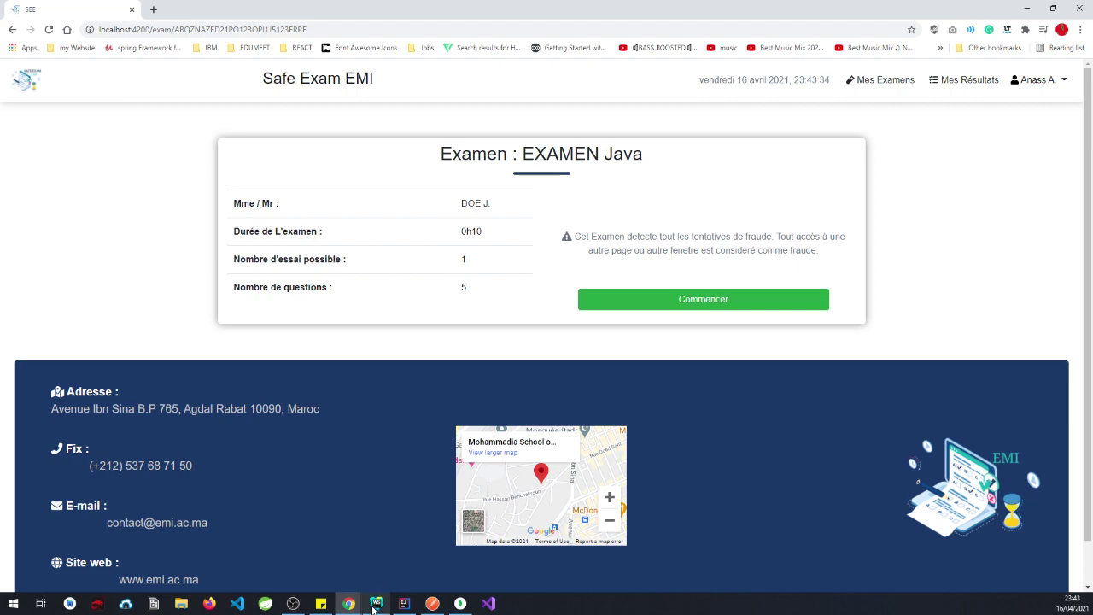
- Return to the teacher's browser window and open the supervision page of EXAMEN Java
mouse_move(357, 597)
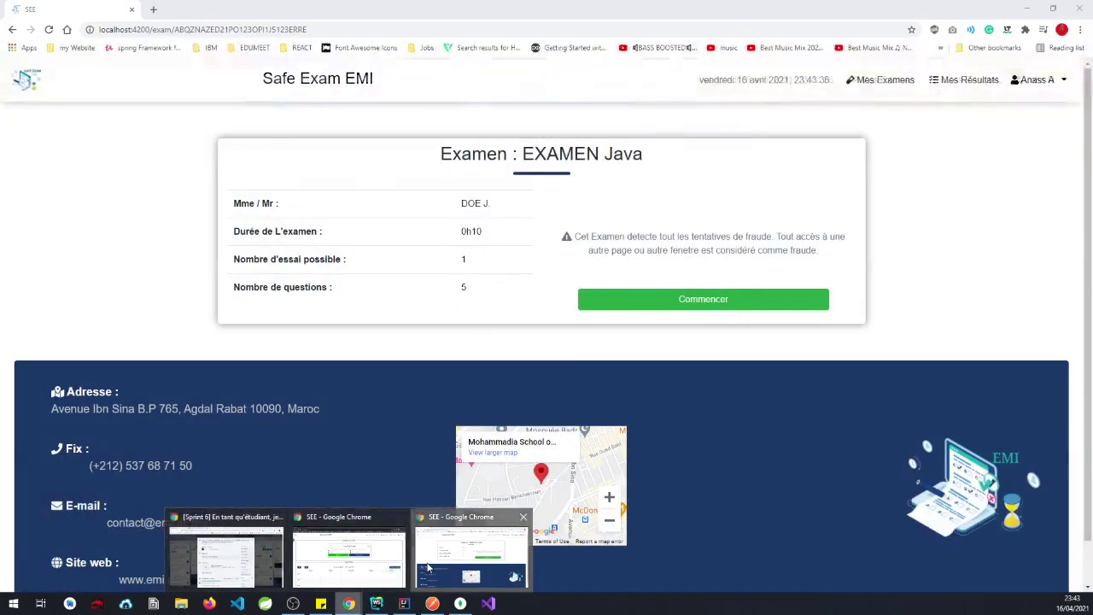
click(372, 536)
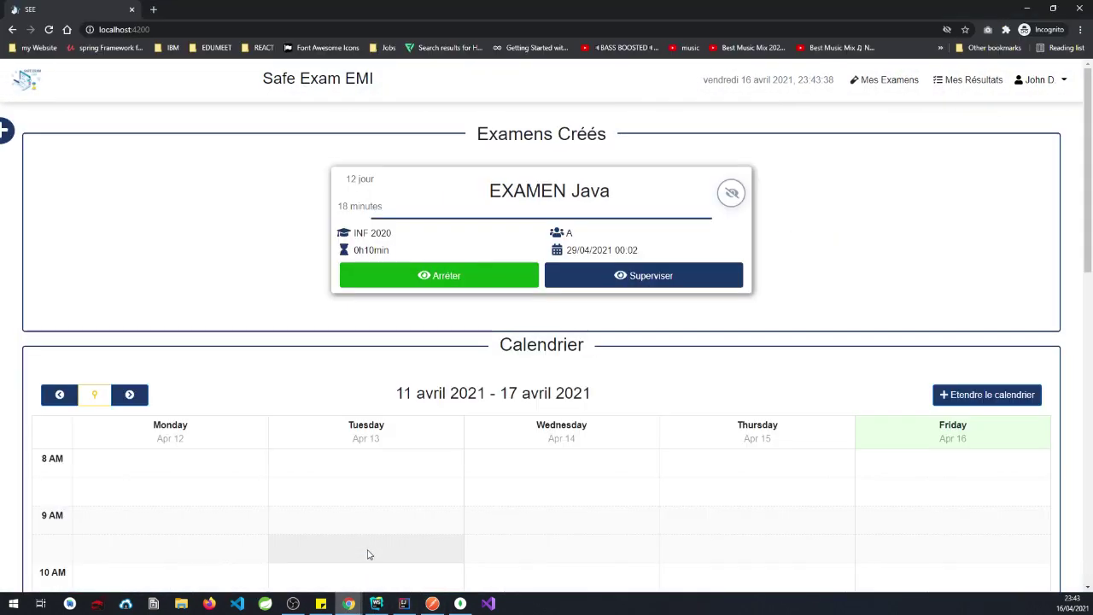
click(676, 276)
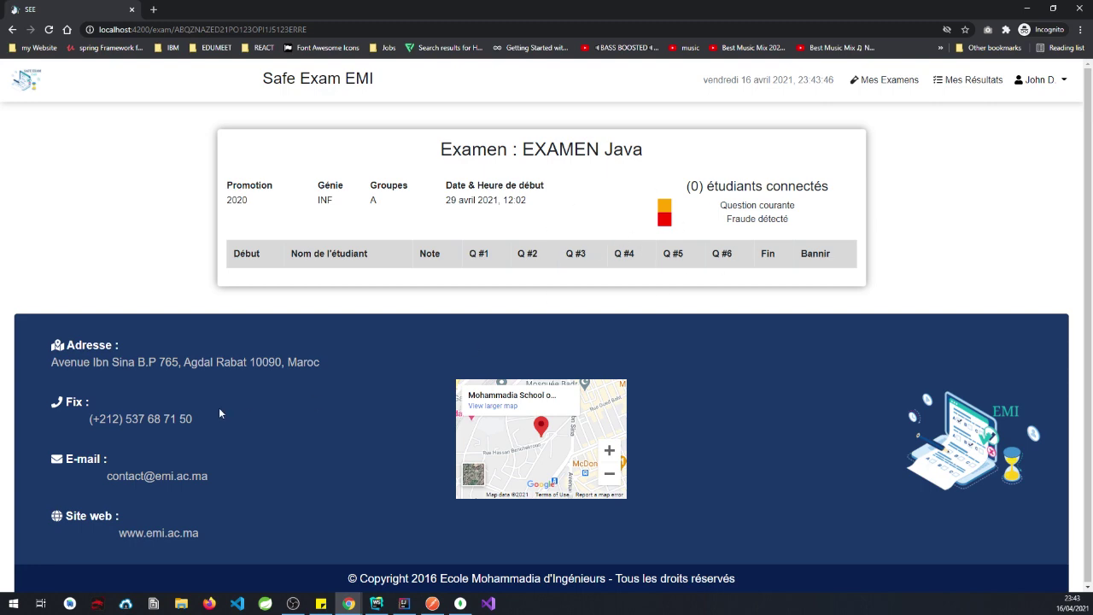
- Place the teacher's and student's browser windows side by side and begin the exam as the student
click(348, 603)
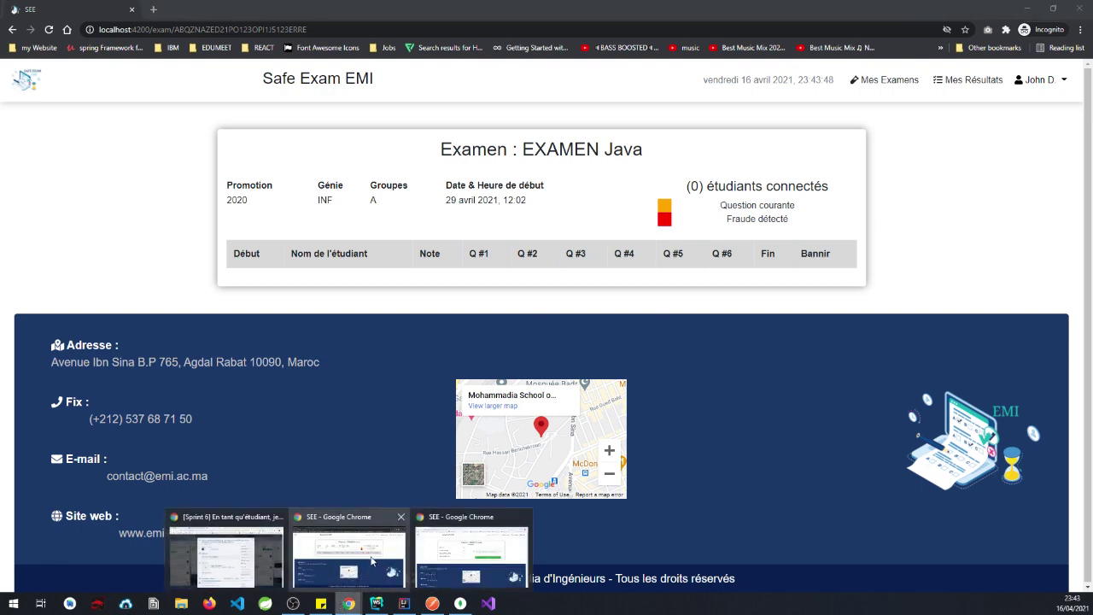
click(471, 555)
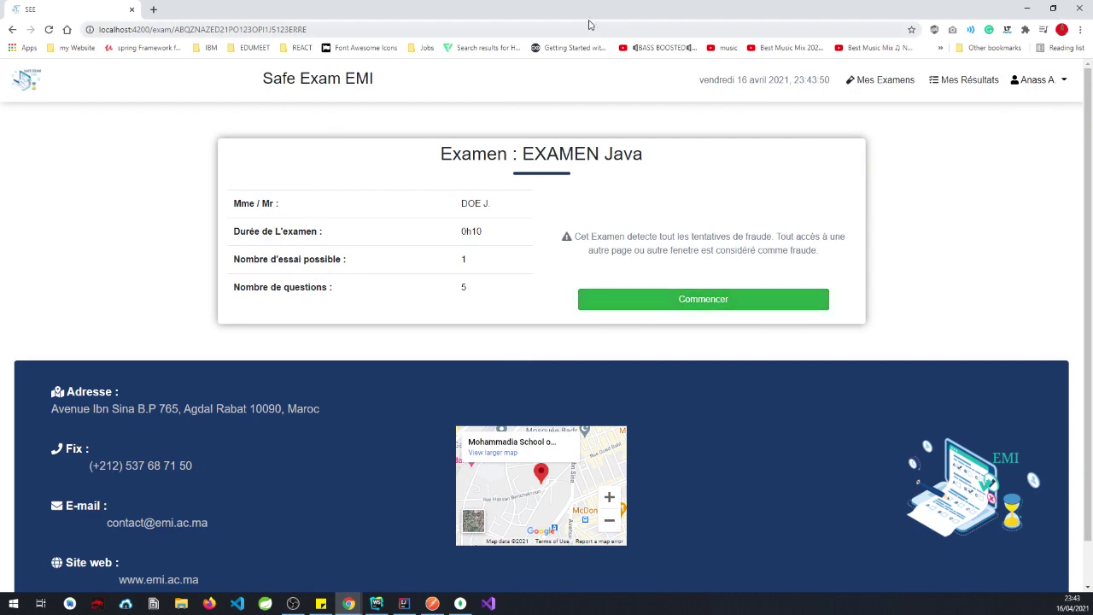
drag(589, 24, 1092, 154)
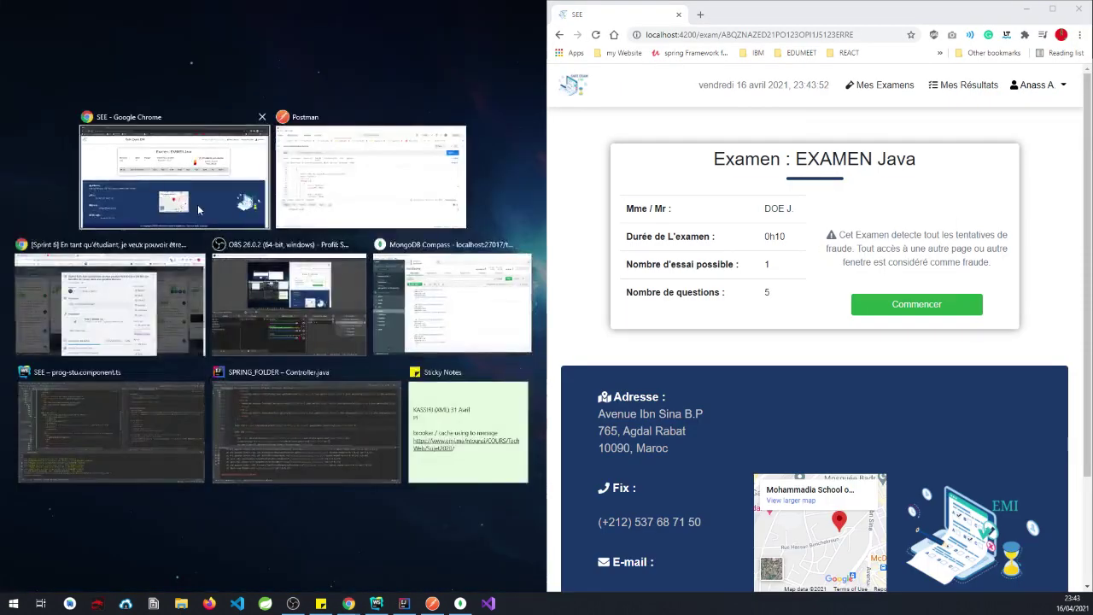
click(197, 210)
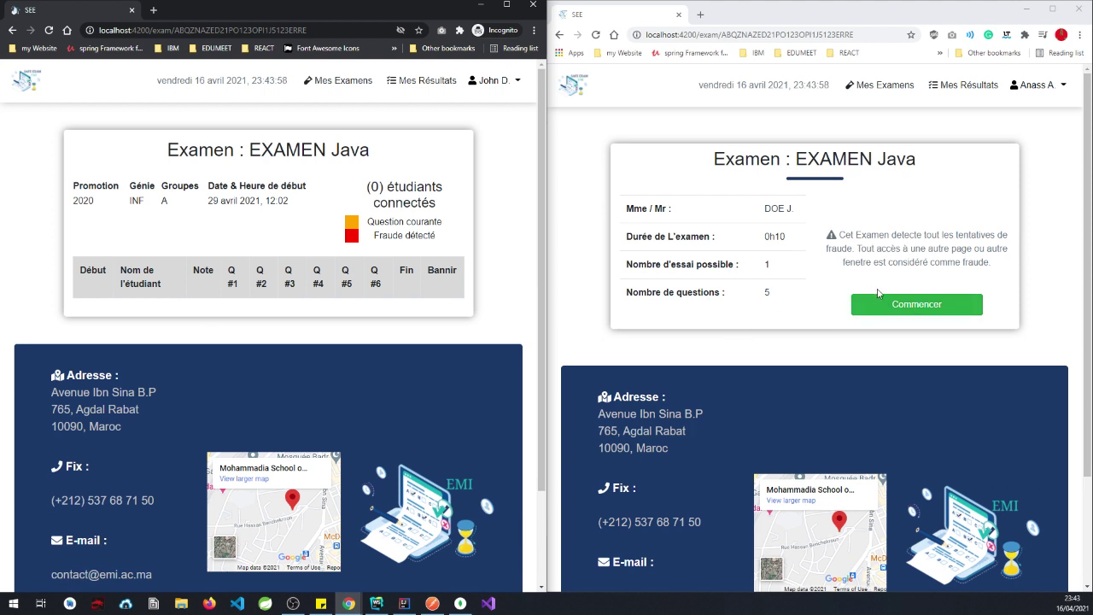
click(914, 306)
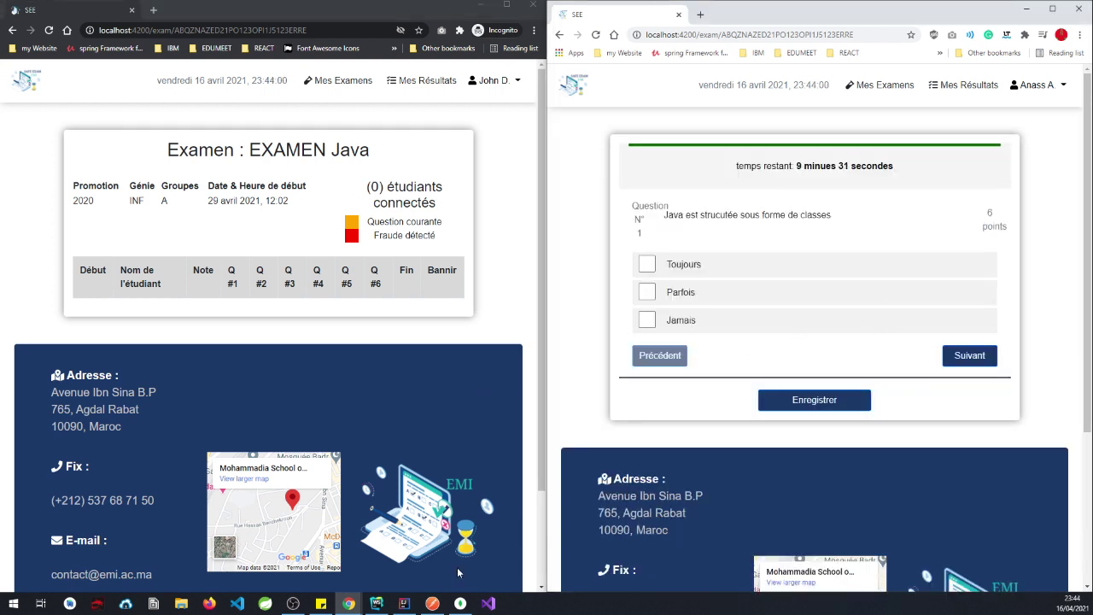
- Switch to MongoDB Compass, refresh the test.Exams collection and examine the expanded EXAMEN Java document
click(459, 603)
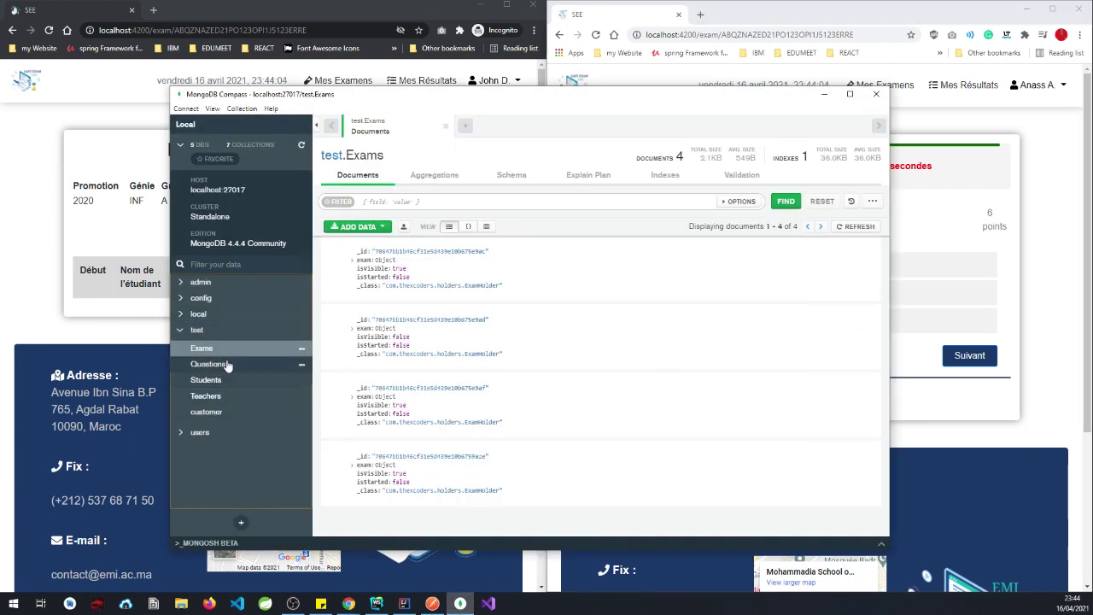
click(855, 227)
scroll(461, 481, down, 1)
click(341, 483)
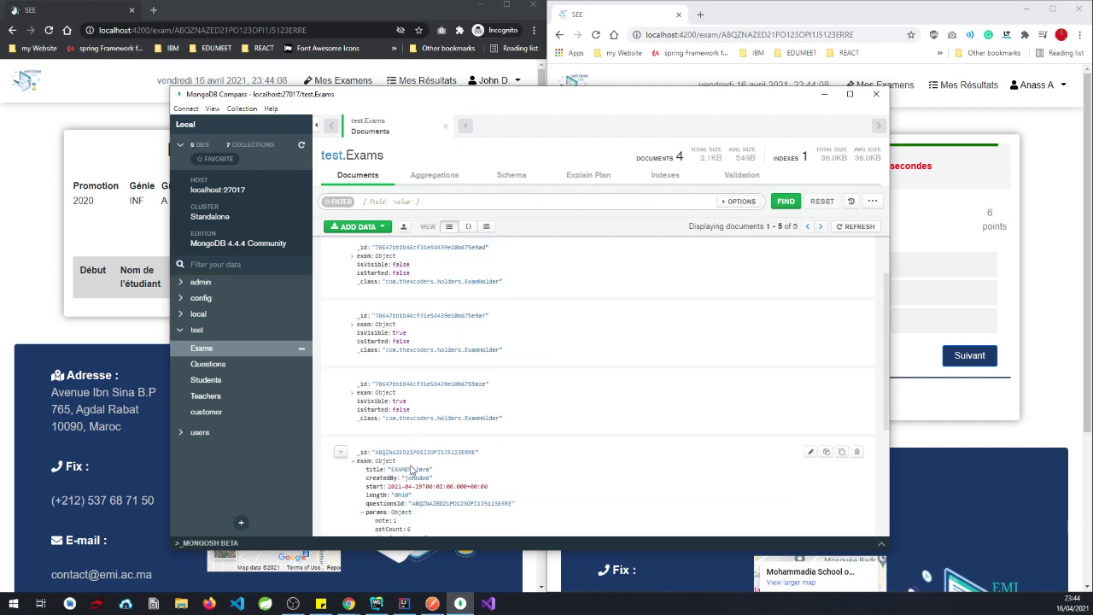
scroll(350, 487, down, 3)
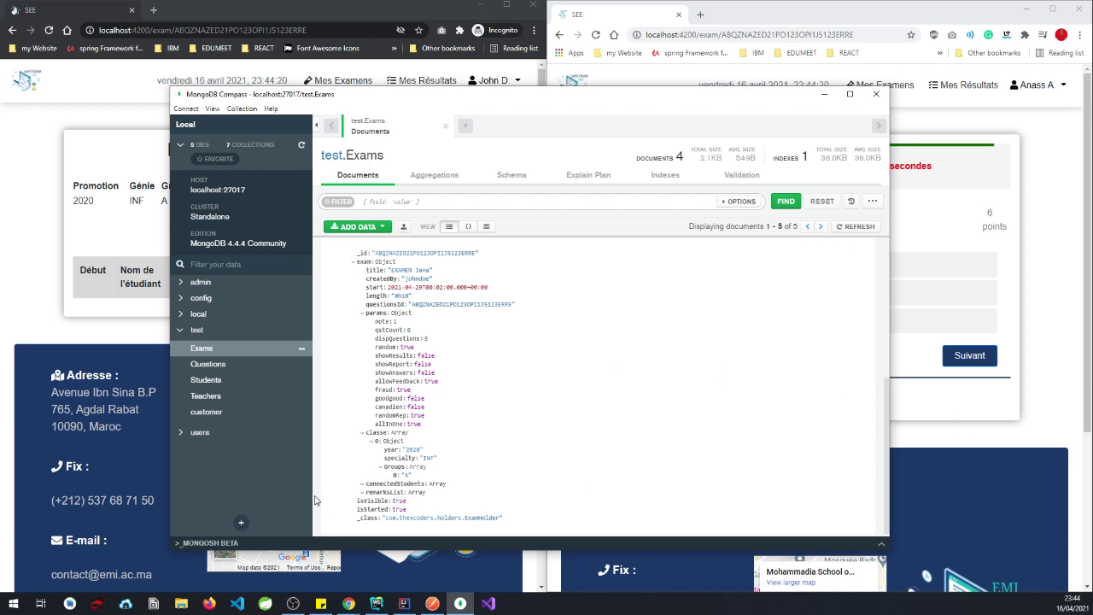
- Bring both browser windows back to the front and answer question 1 with Toujours, continuing to question 2
click(953, 413)
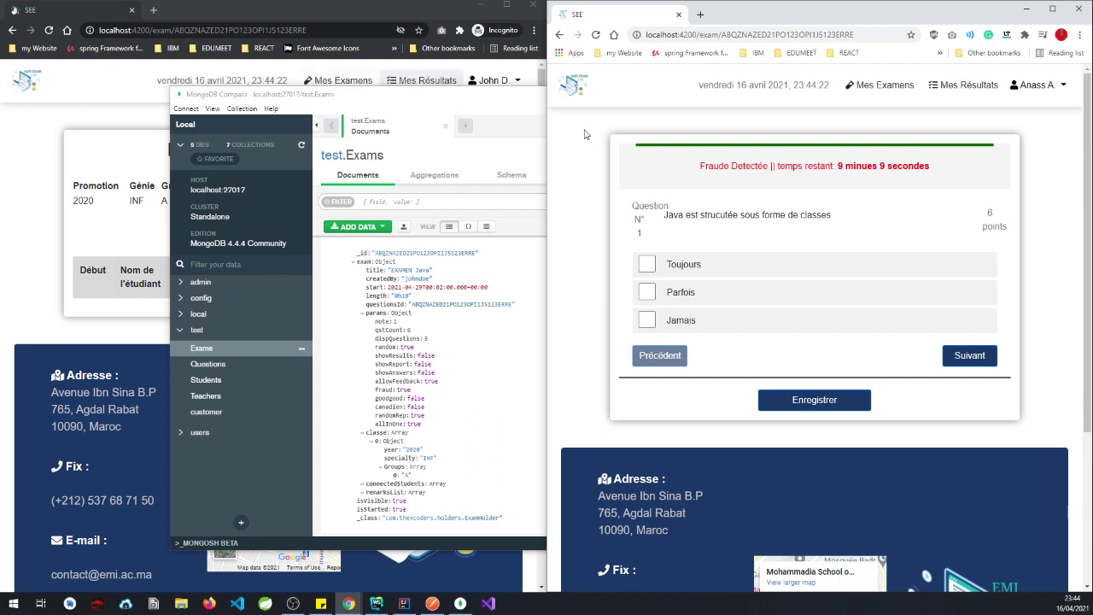
click(386, 12)
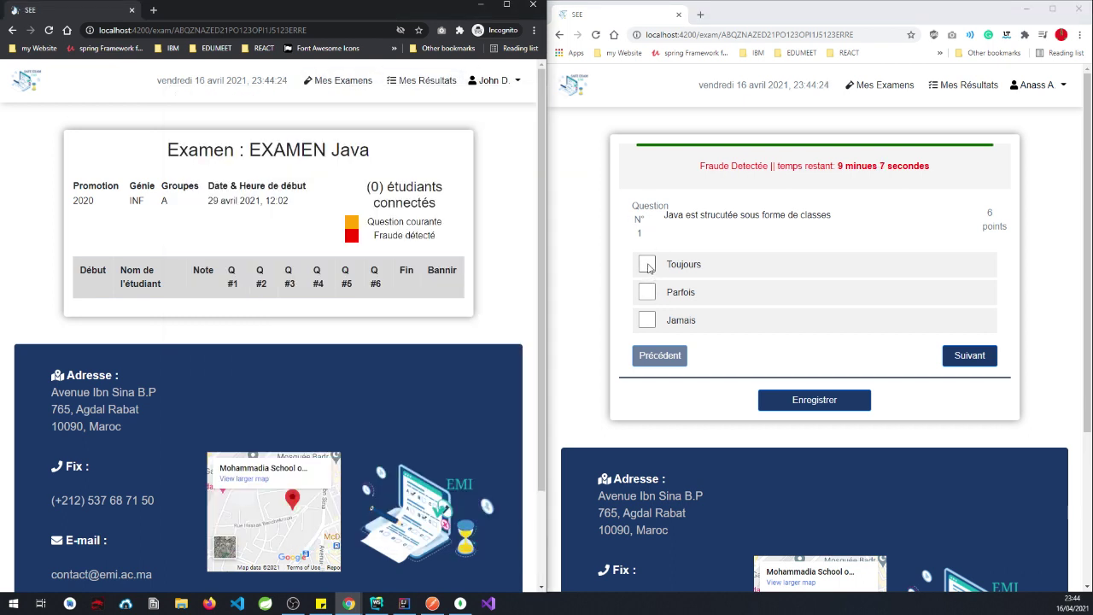
click(647, 266)
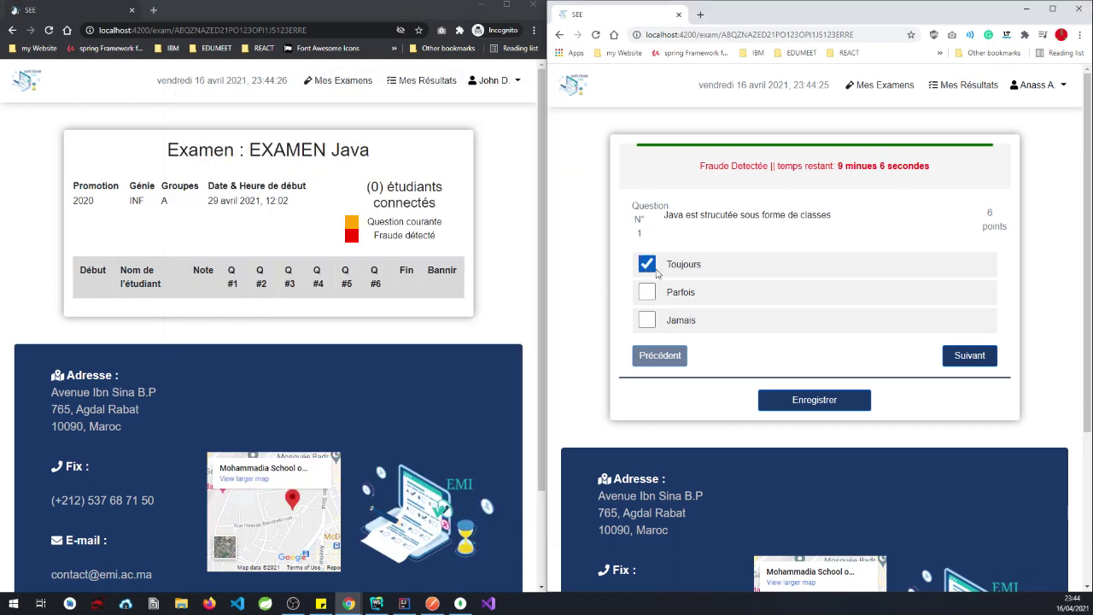
click(967, 356)
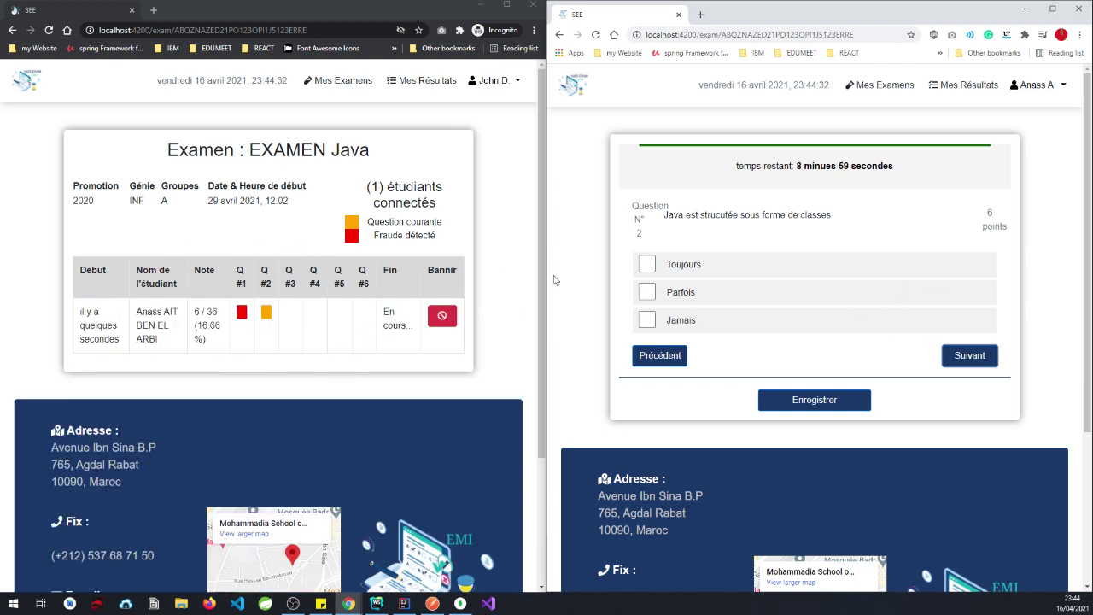
- Narrow the student's window and widen the teacher's supervision window to fill the freed space
drag(548, 278, 653, 274)
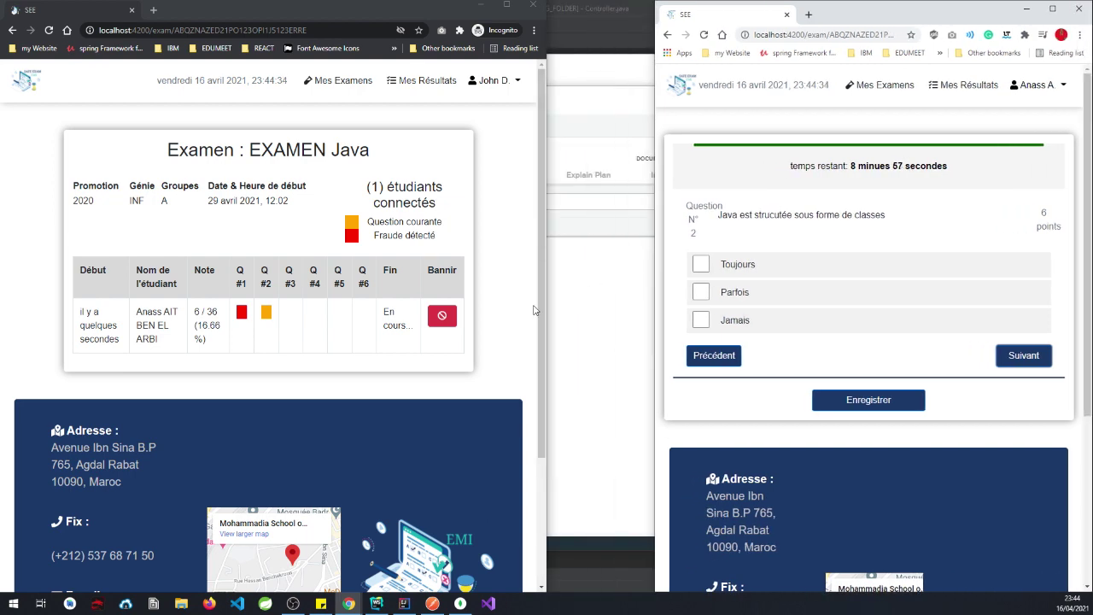
drag(545, 305, 655, 301)
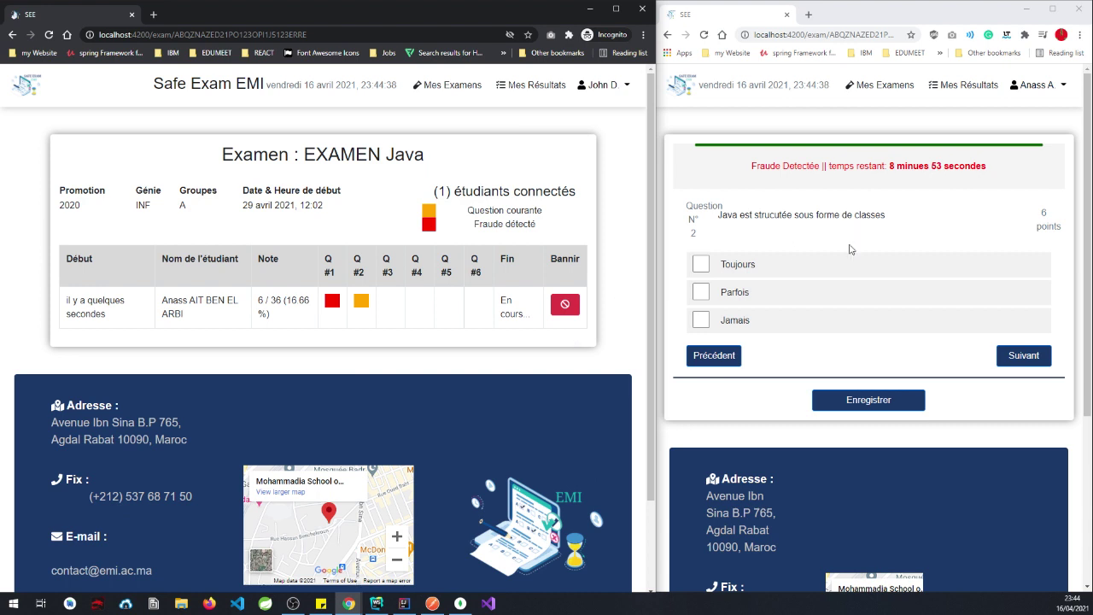
- Revisit question 1 in the student's exam, return to question 2, answer it with Toujours and continue to question 3
click(719, 358)
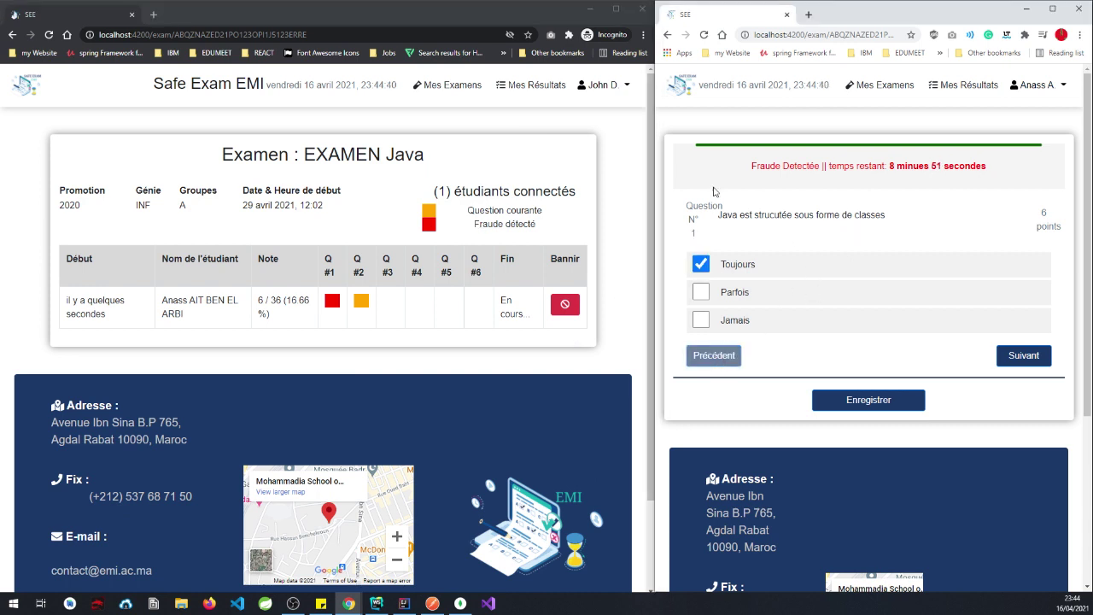
click(1016, 357)
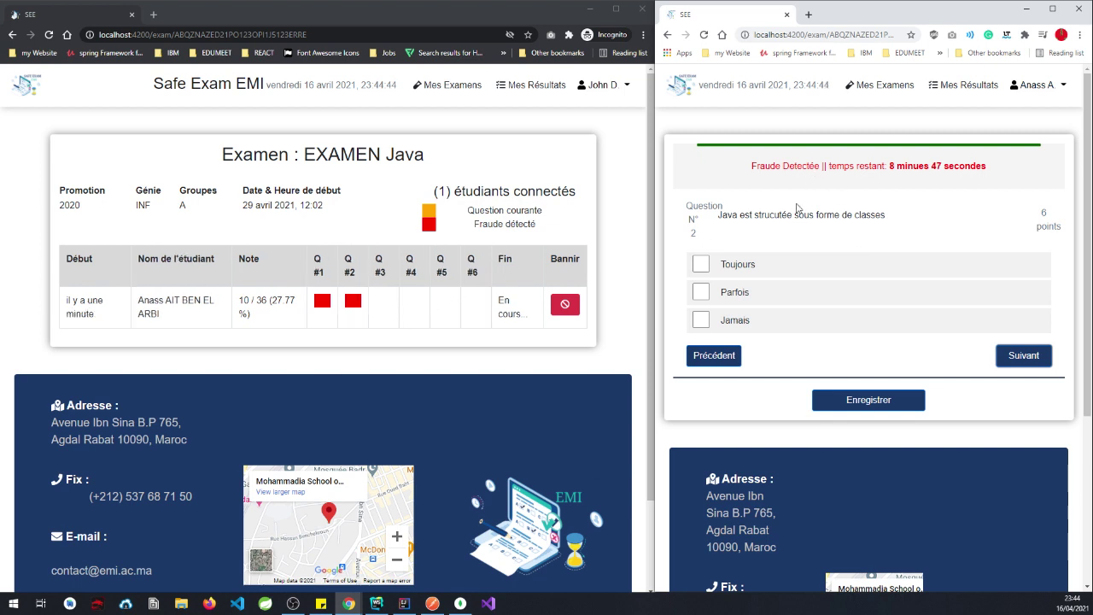
drag(759, 166, 818, 166)
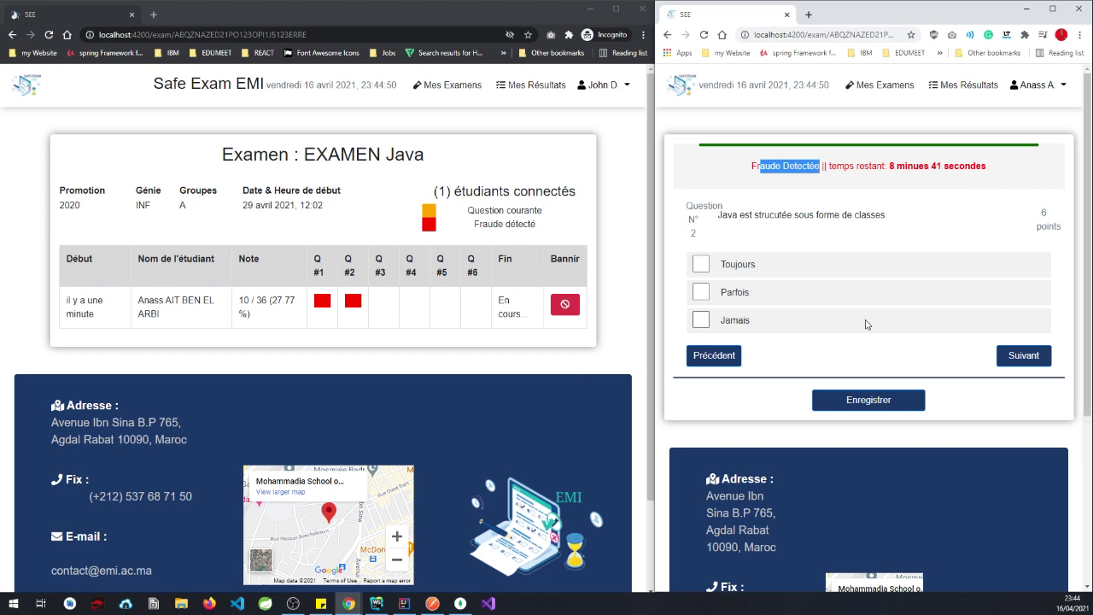
click(700, 265)
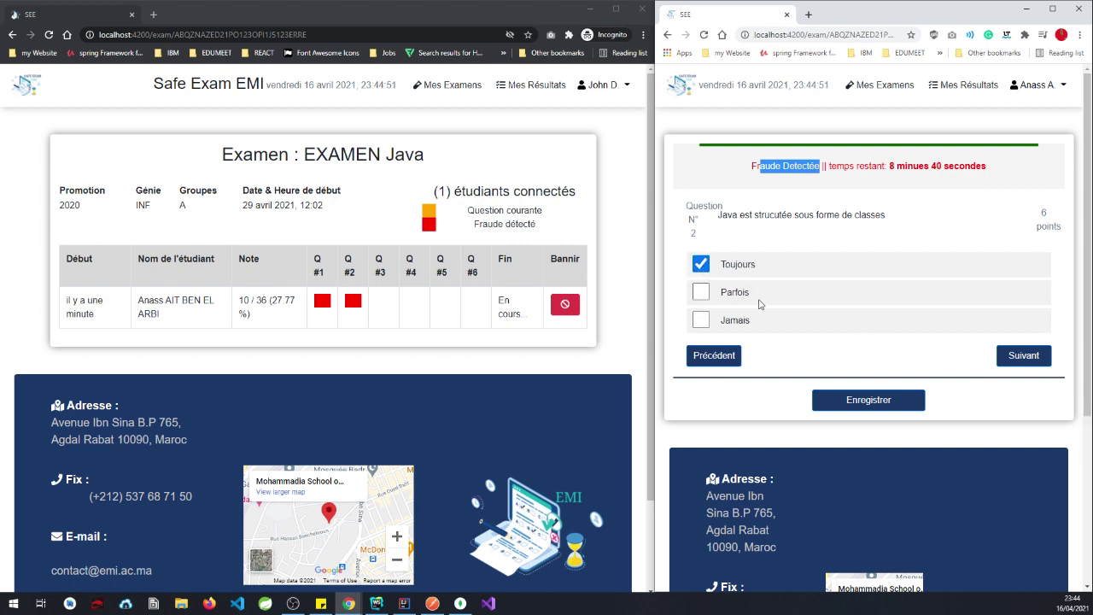
click(1021, 356)
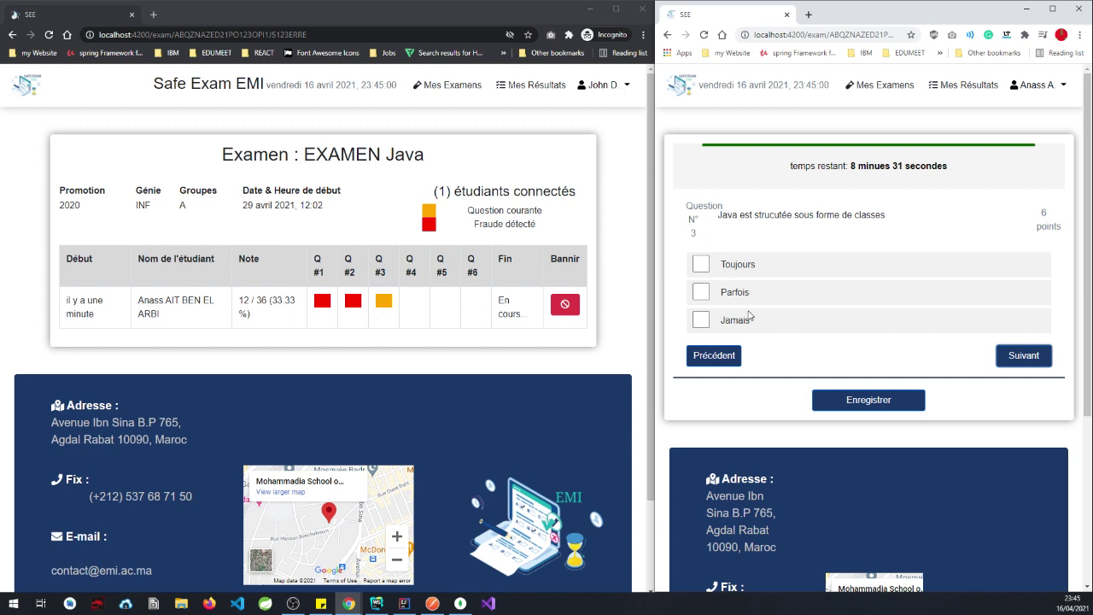
- Answer questions 3 and 4 with Toujours and continue to question 5
click(700, 265)
click(1024, 355)
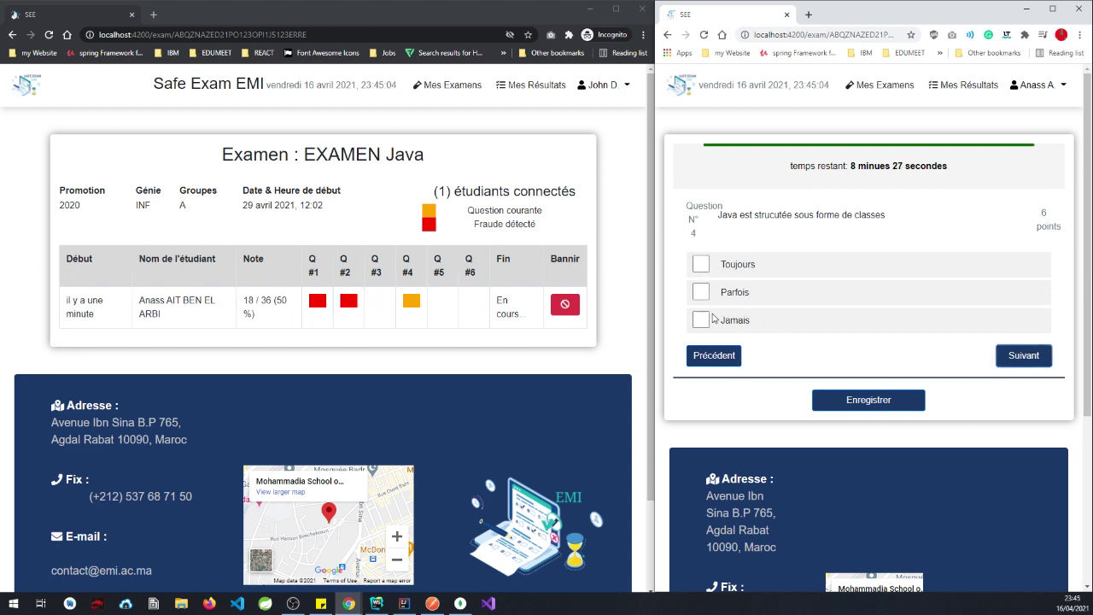
click(705, 268)
click(1035, 354)
- Answer question 5 with Toujours, leave the exam window briefly to trigger fraud detection, and continue to question 6
click(707, 277)
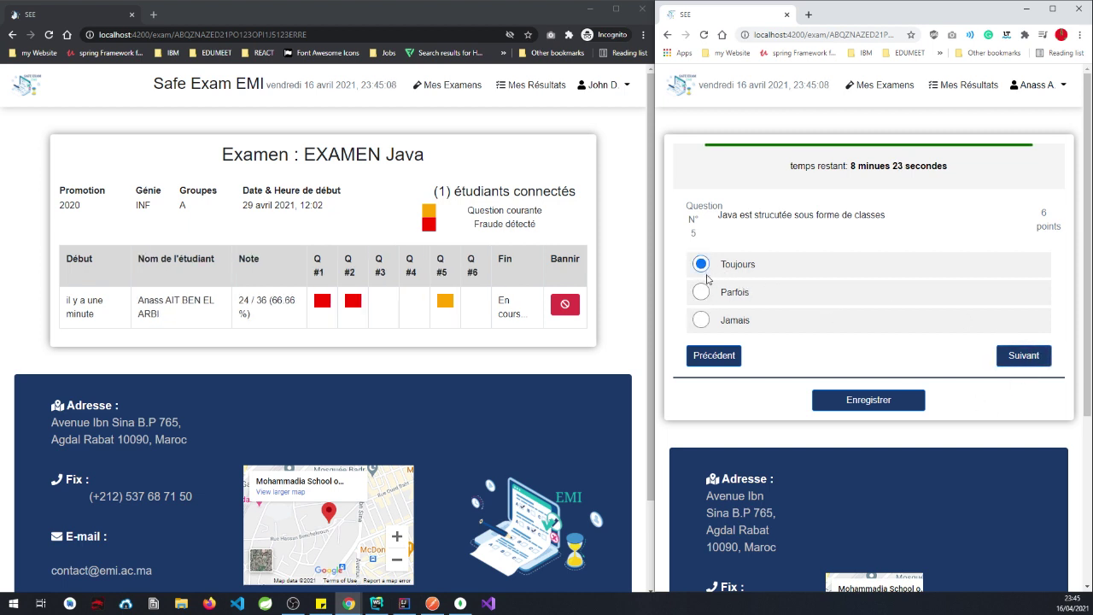
click(613, 185)
drag(753, 166, 795, 166)
click(860, 371)
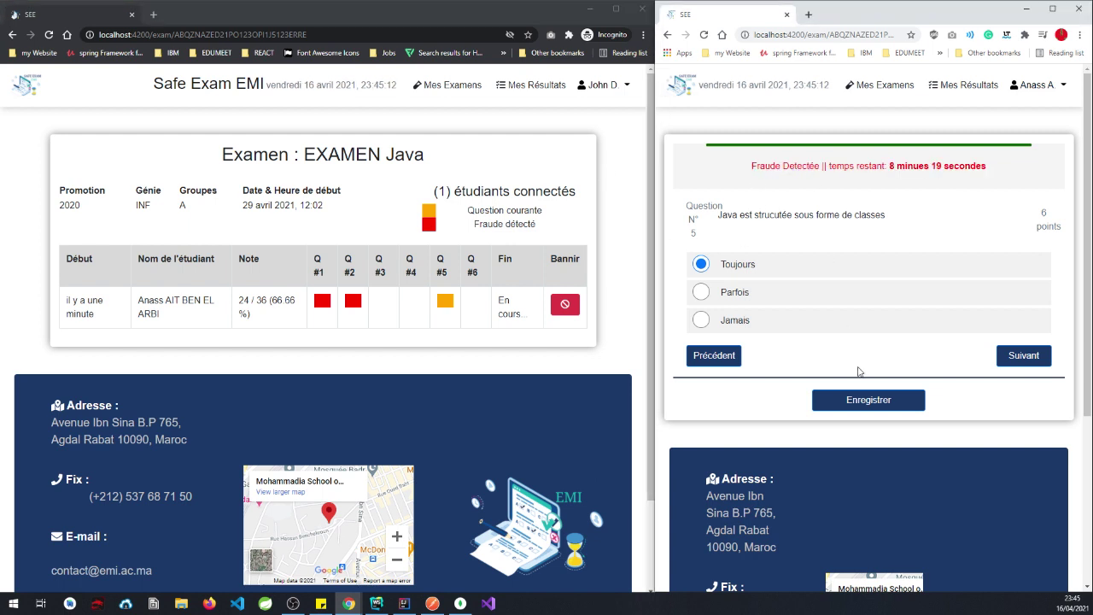
click(1026, 358)
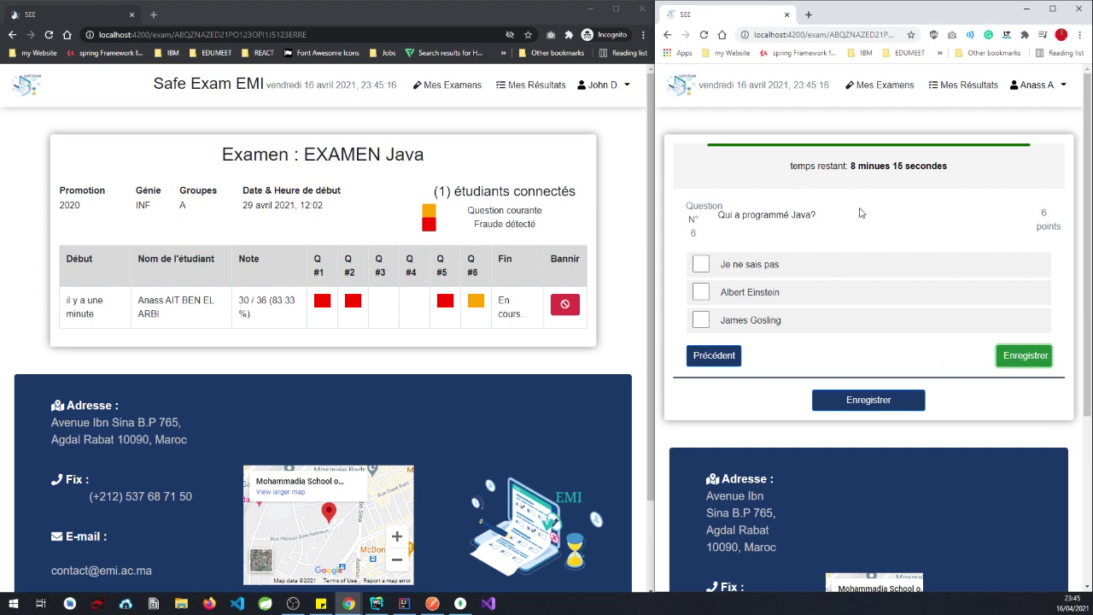
- Answer question 6 with James Gosling, submit the exam, and check the student's finish time on the supervision page
click(705, 321)
click(1005, 358)
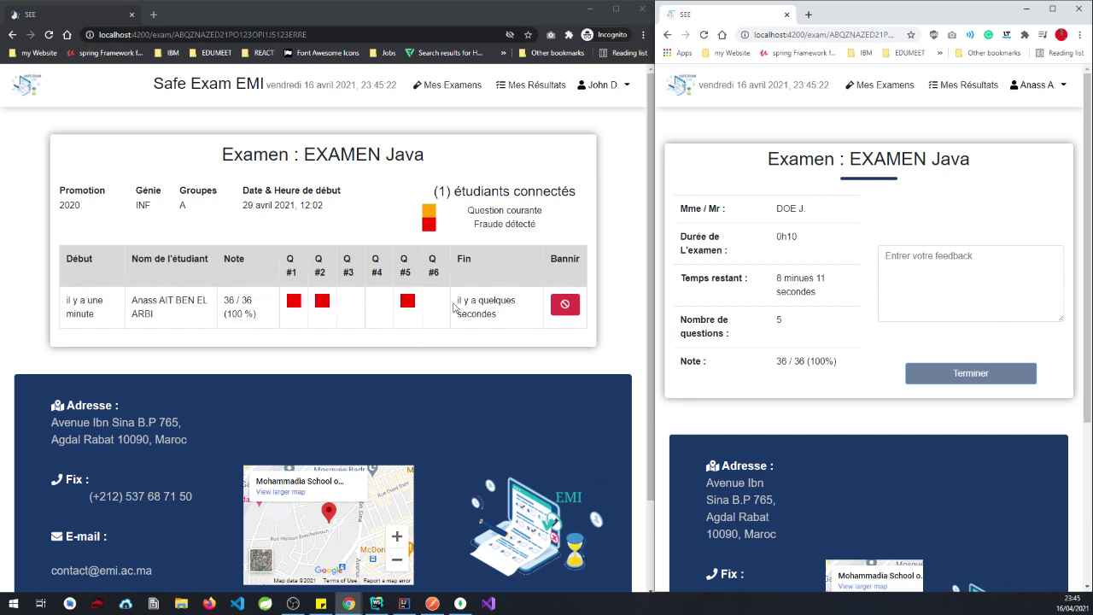
drag(456, 308, 500, 316)
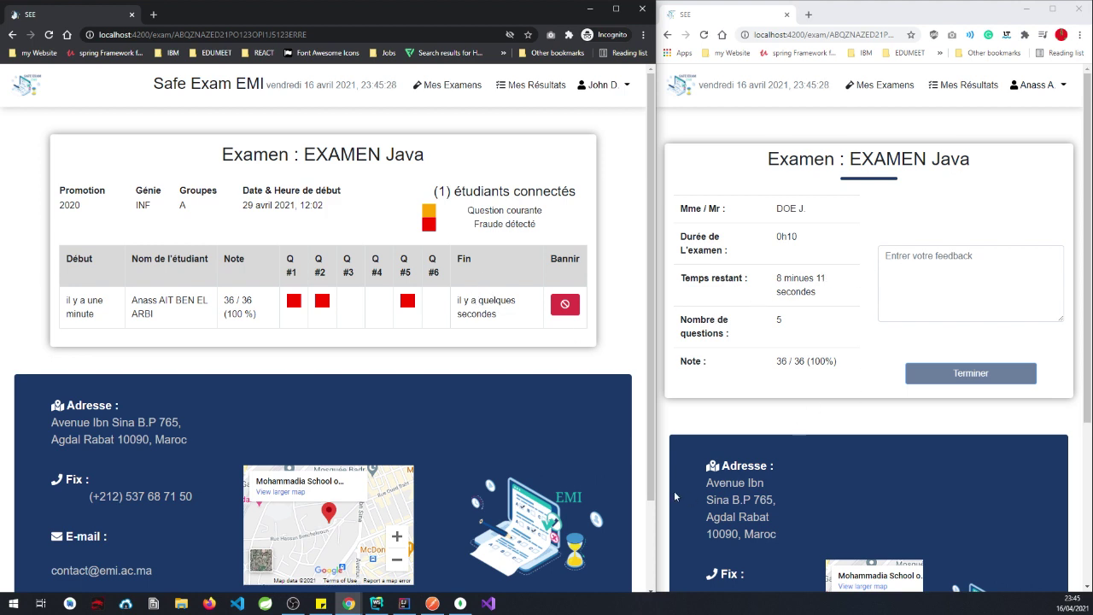
- Check the student's final score, switch to MongoDB Compass, and refresh the test.Exams documents
drag(774, 364, 837, 365)
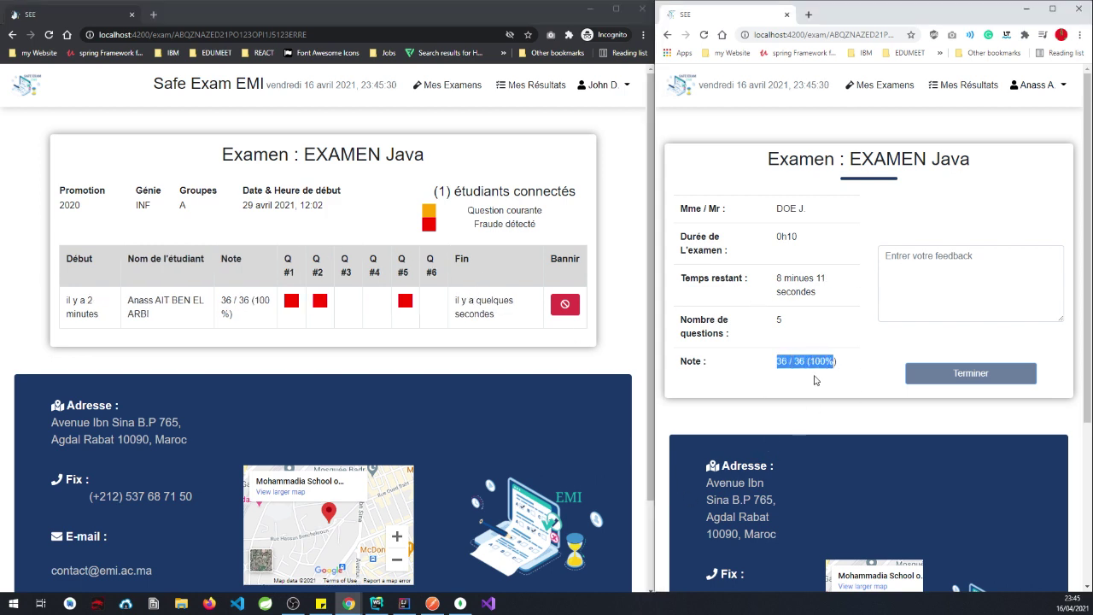
click(462, 608)
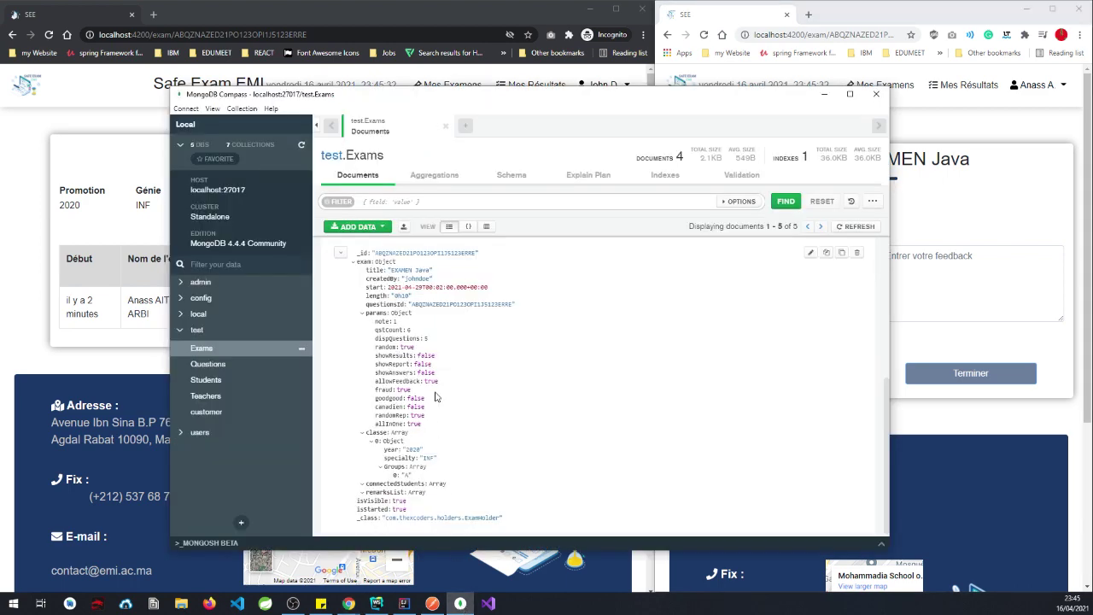
click(855, 226)
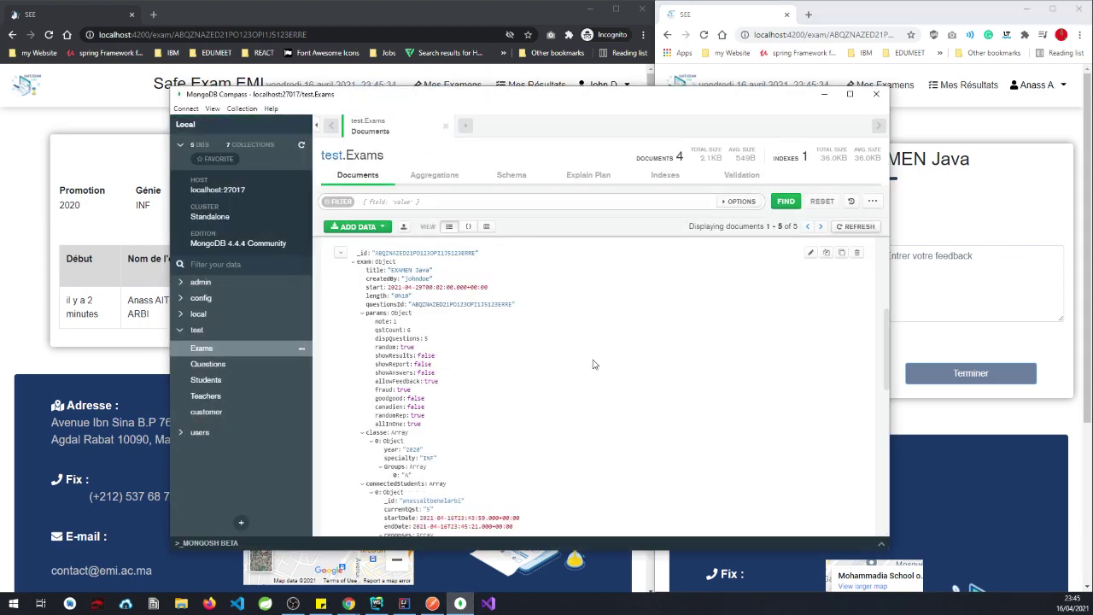
scroll(531, 386, down, 5)
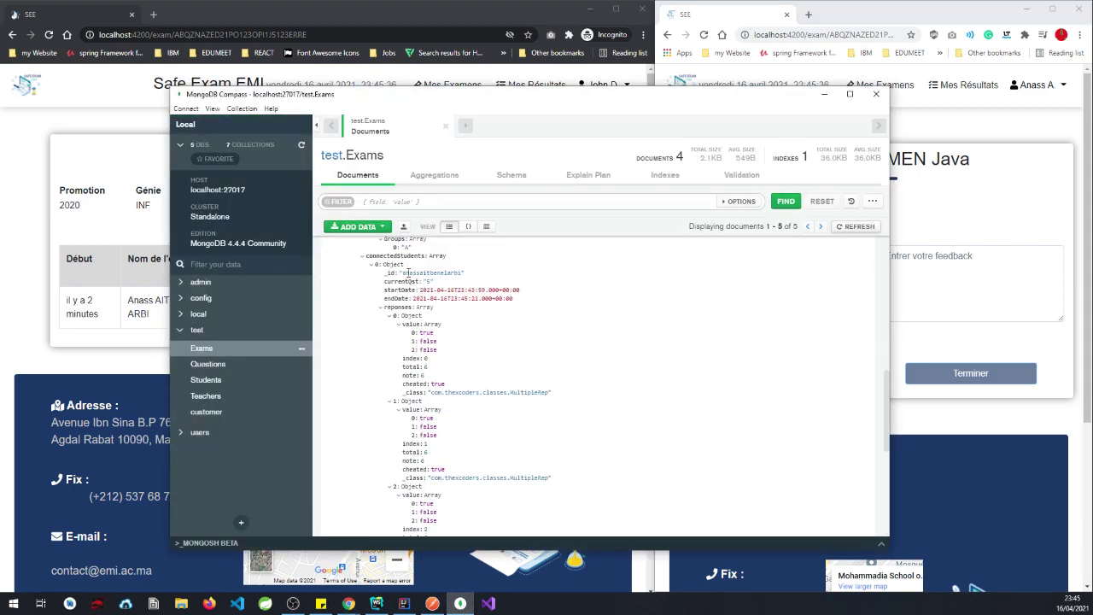
- Examine the student's ID, start date and end date in the Java exam's connectedStudents array
drag(404, 272, 451, 273)
click(372, 264)
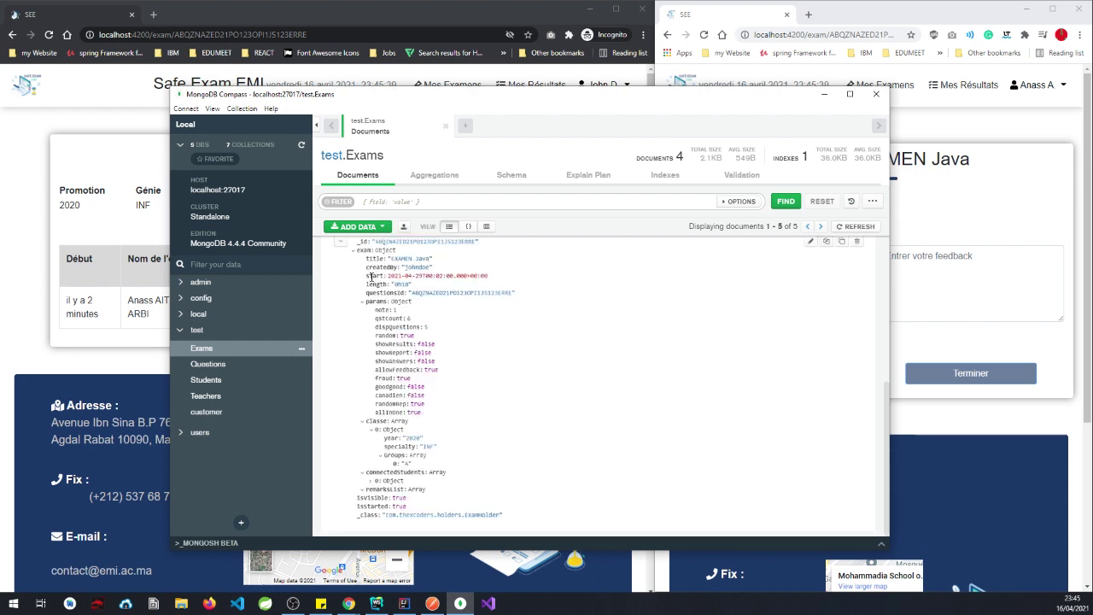
click(372, 481)
scroll(436, 290, down, 3)
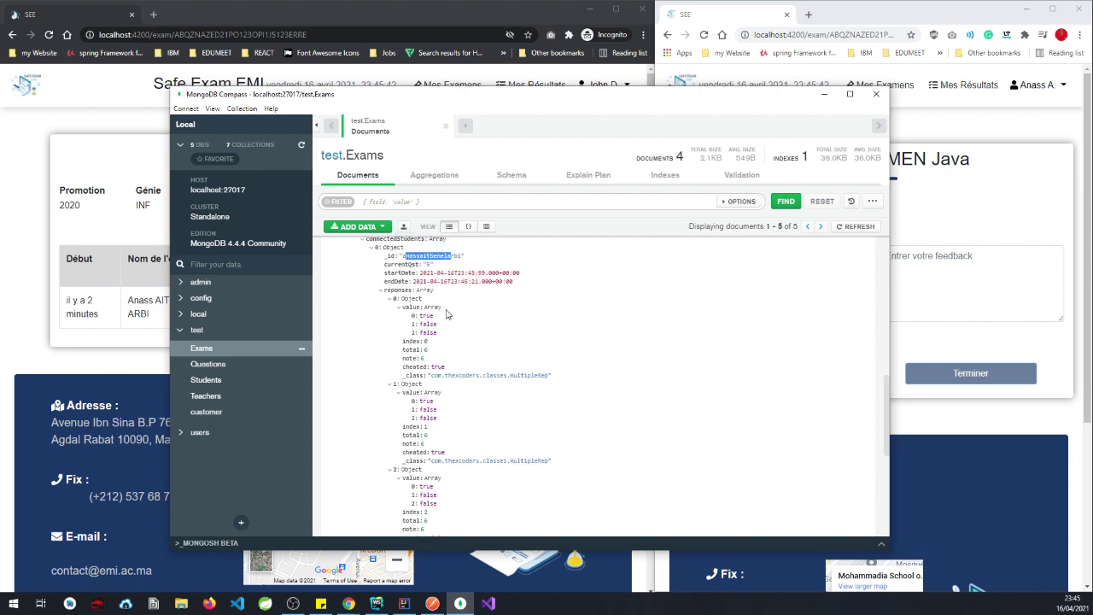
drag(417, 290, 480, 299)
click(438, 298)
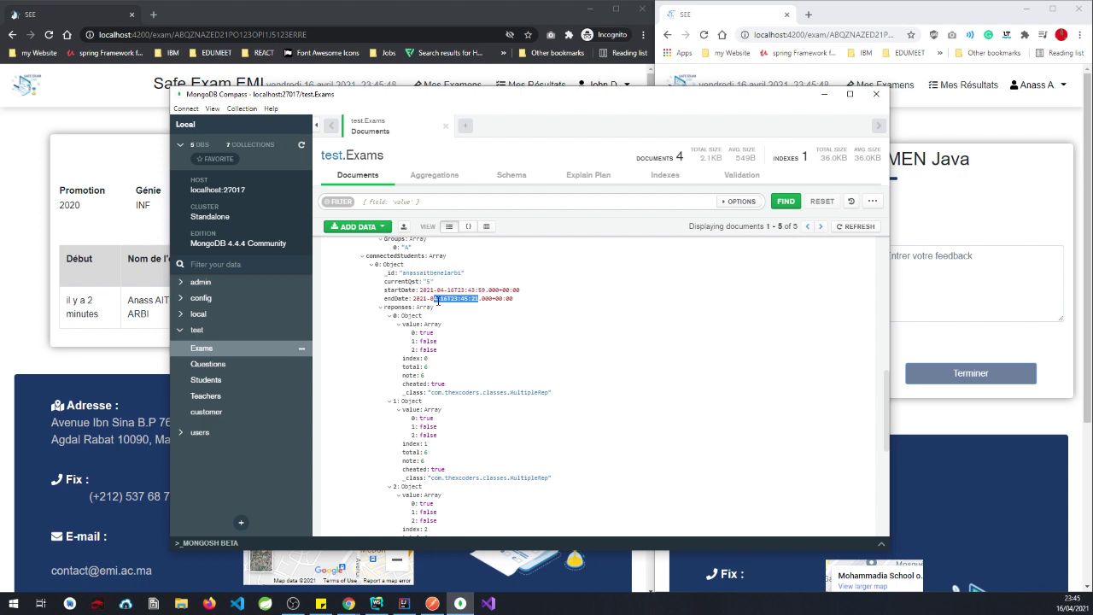
- Examine the recorded answers and their cheated flags in the student's reponses array
scroll(431, 311, down, 1)
scroll(444, 324, down, 3)
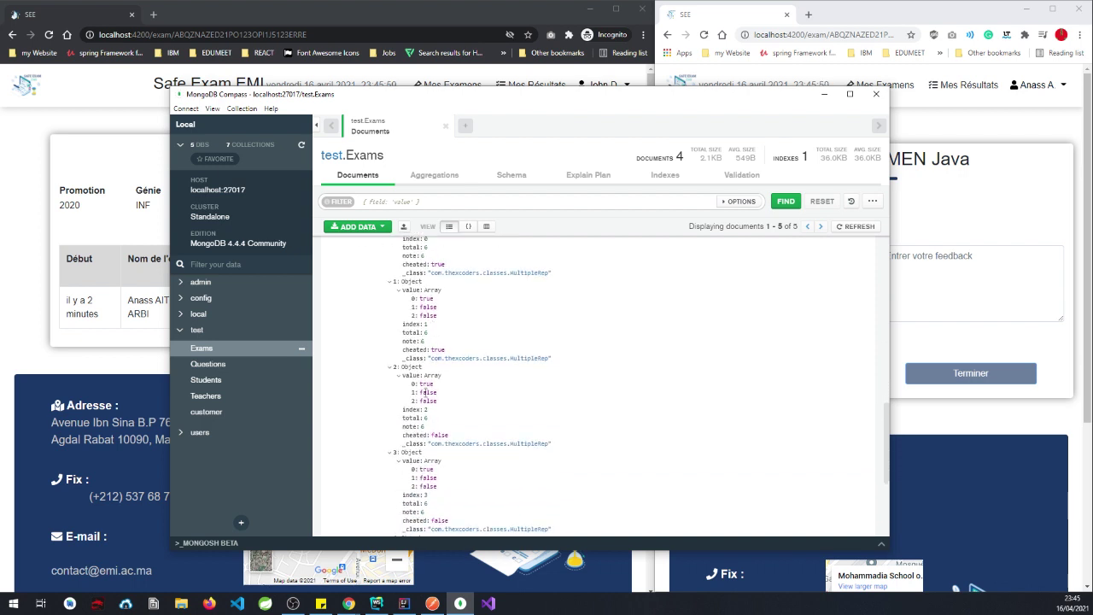
scroll(467, 336, down, 1)
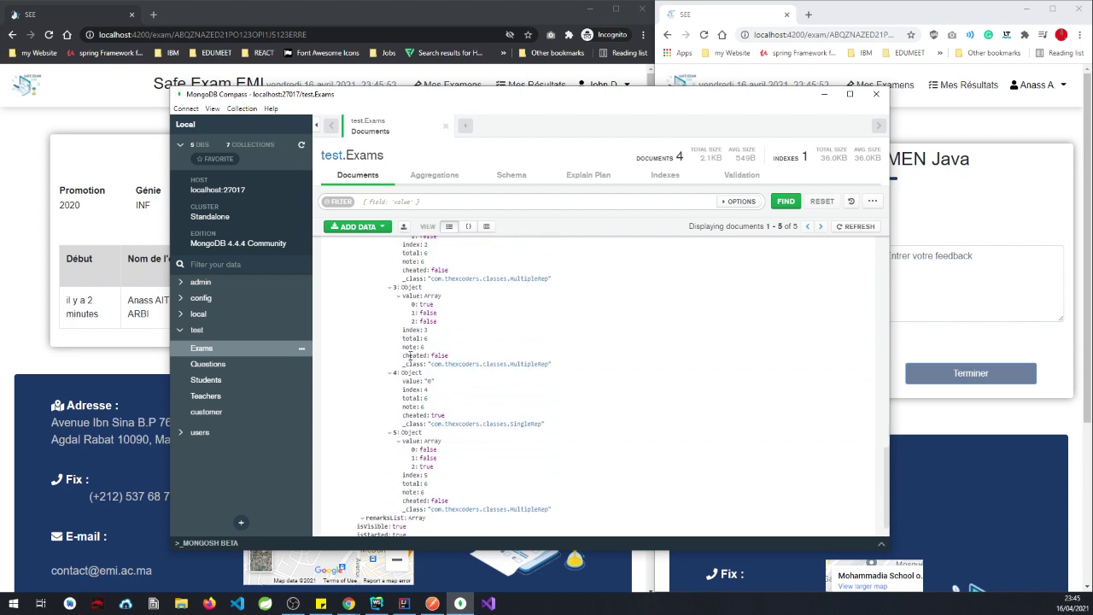
drag(407, 356, 441, 356)
- Switch back to the browser windows, enter "merci" as the student's exam feedback, and finish the exam
click(986, 339)
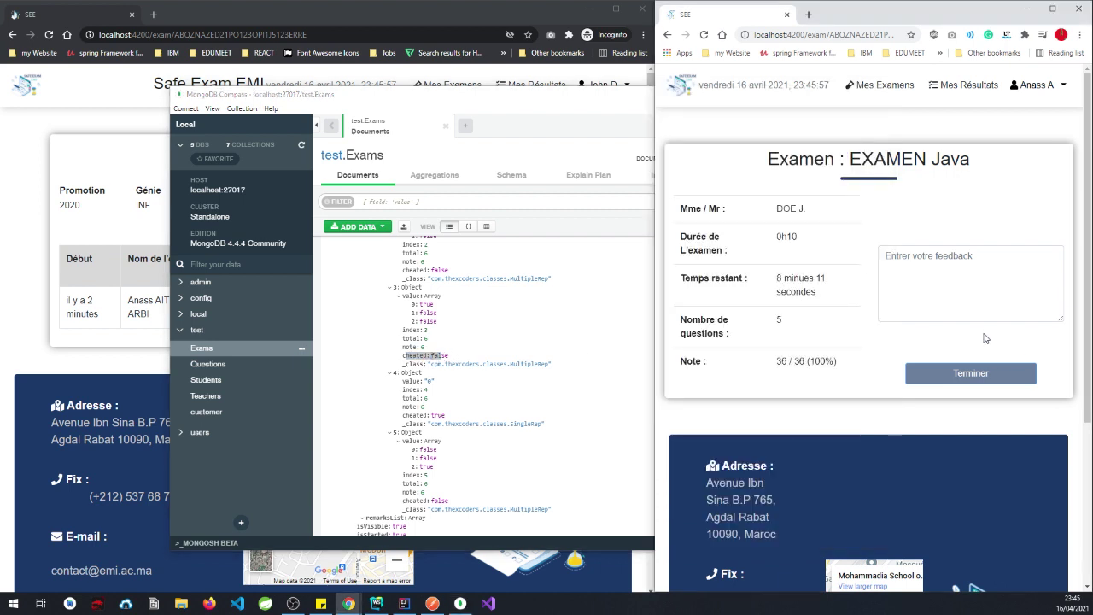
click(549, 19)
click(940, 264)
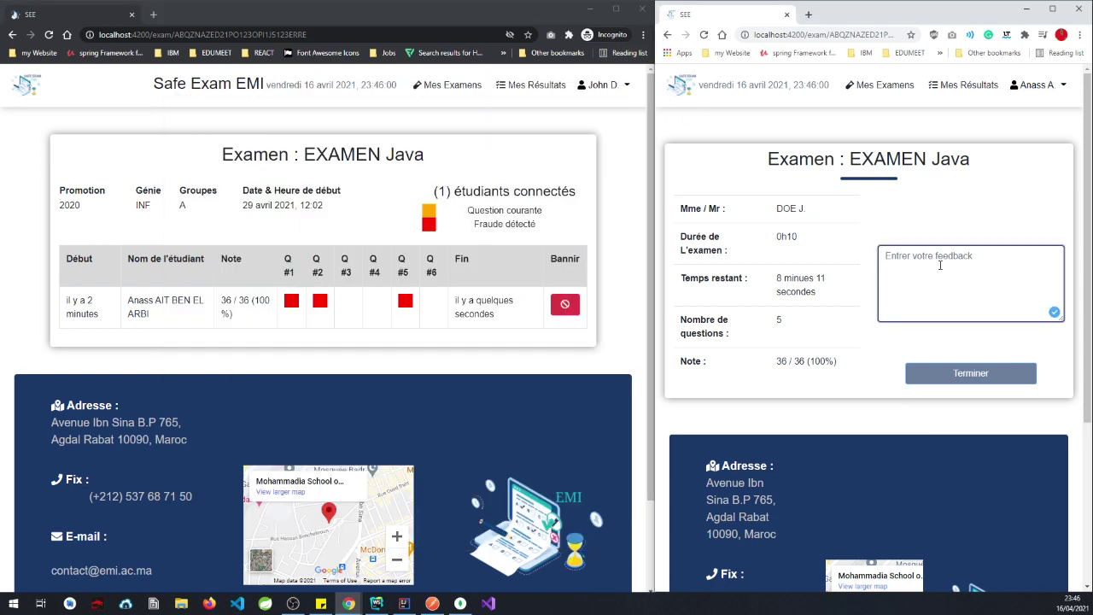
text(t)
key(BackSpace)
text(merci)
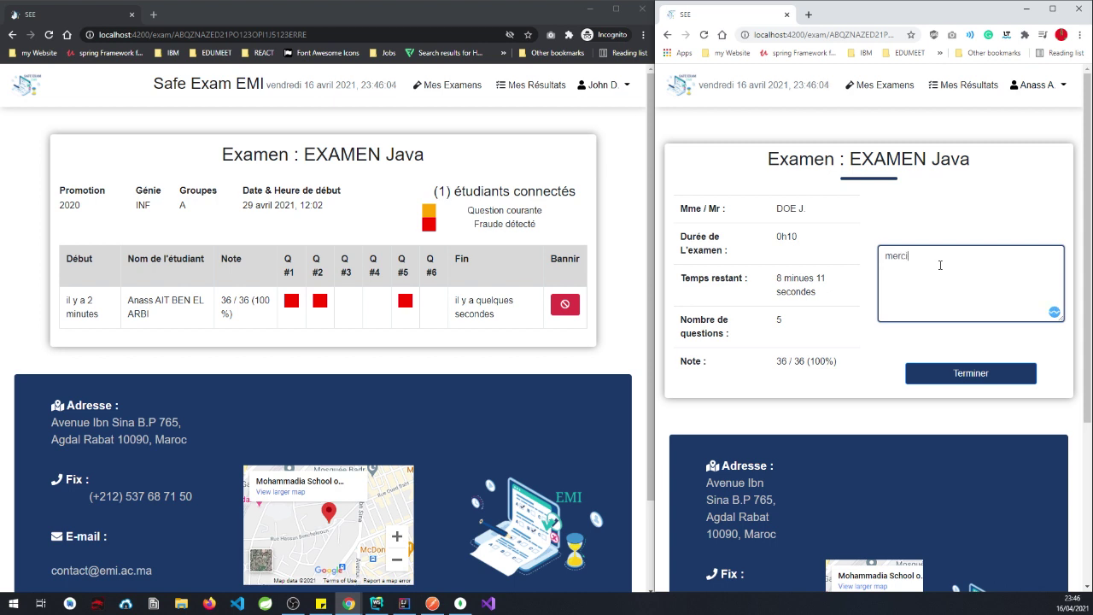
click(951, 373)
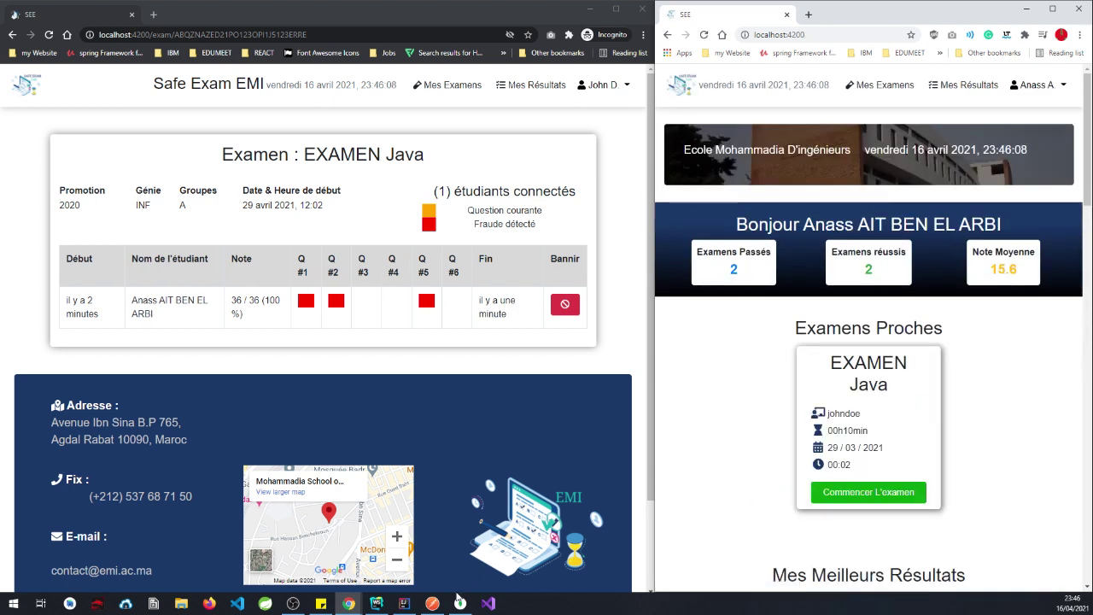
- Switch to MongoDB Compass, refresh test.Exams, and check the submitted feedback in the Java exam's remarksList
click(460, 603)
scroll(512, 451, down, 1)
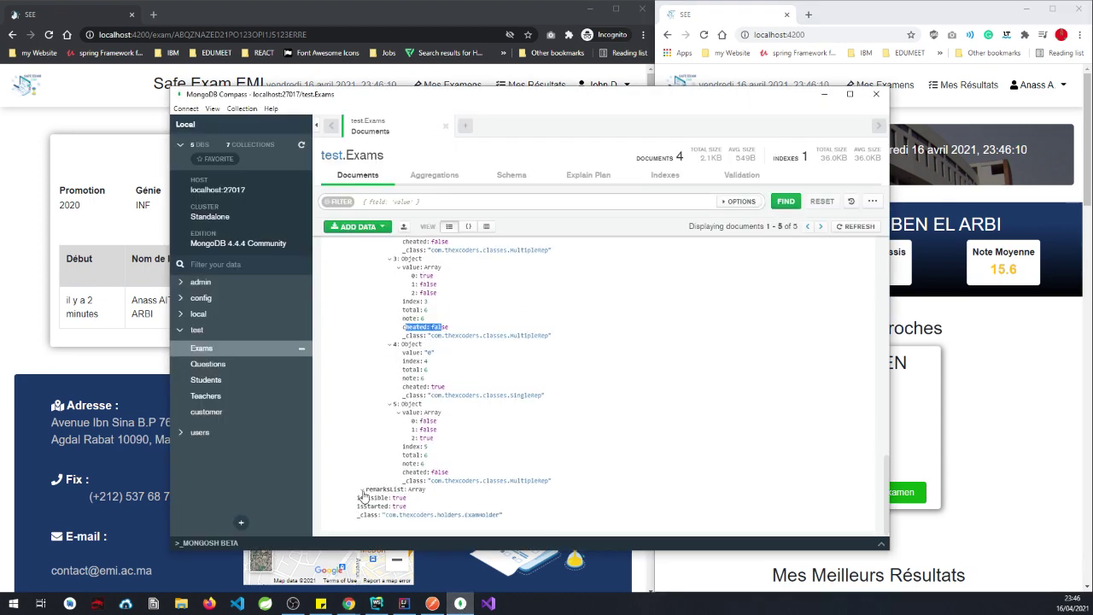
click(363, 489)
click(854, 226)
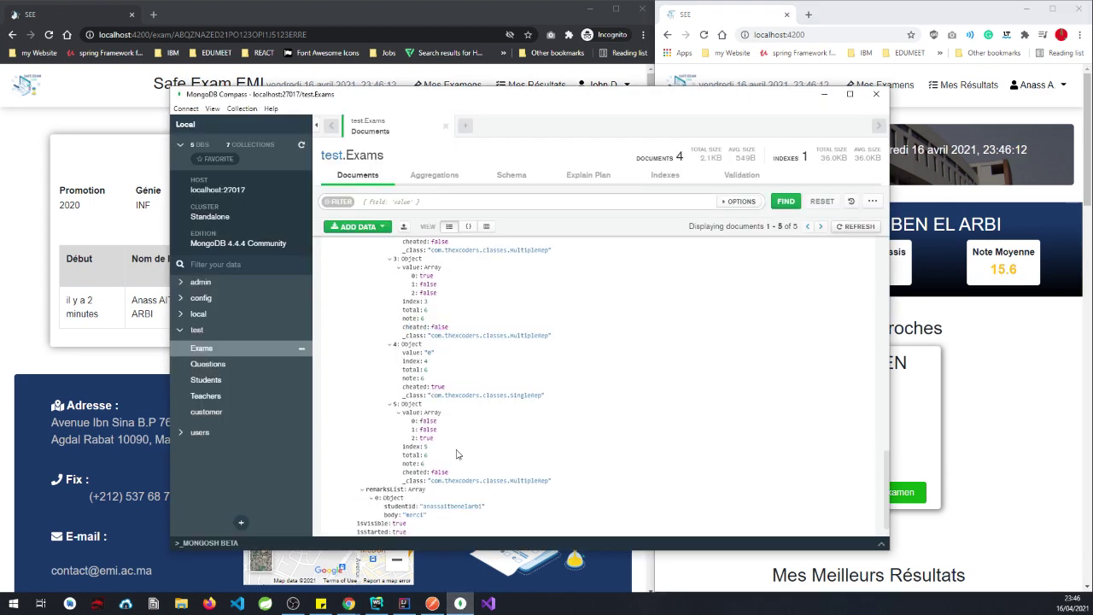
scroll(486, 450, down, 1)
double_click(414, 489)
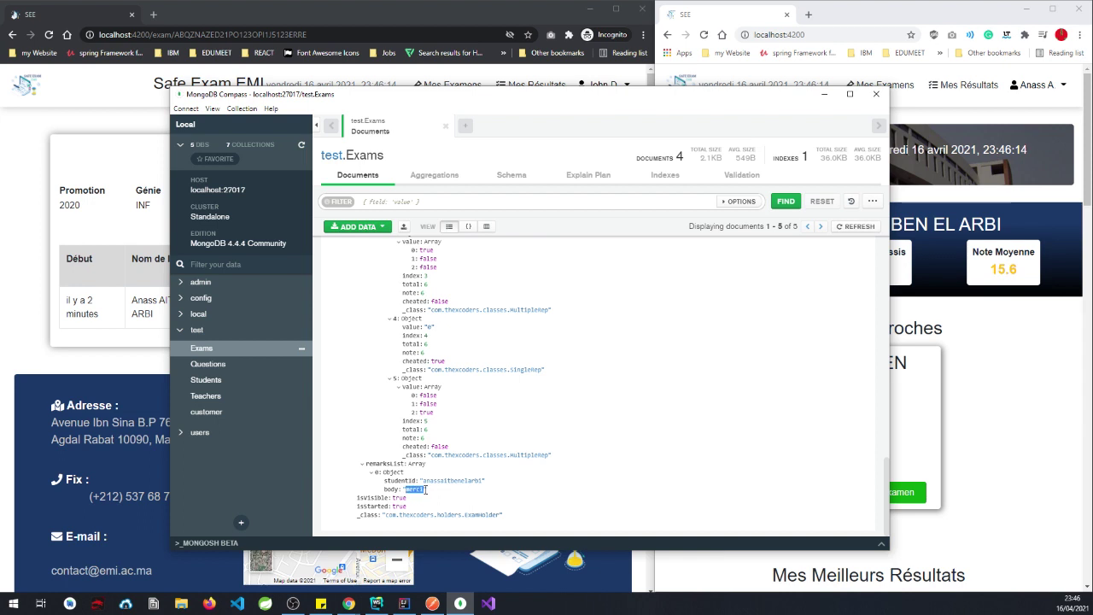
- Switch back to the browser, bringing the student's home page and the teacher's supervision page to the front
click(954, 320)
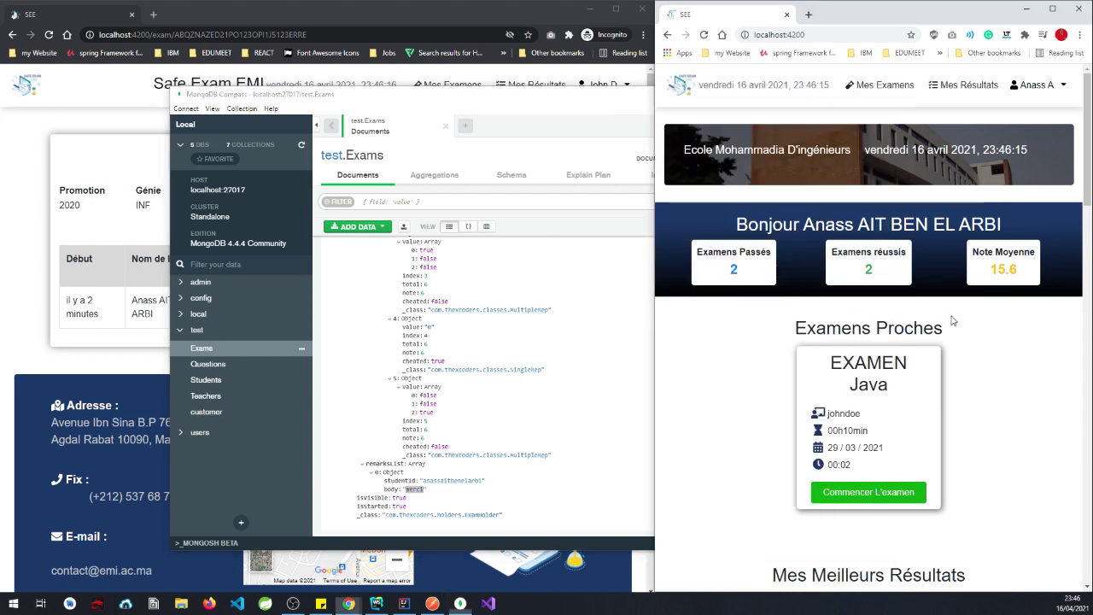
click(493, 28)
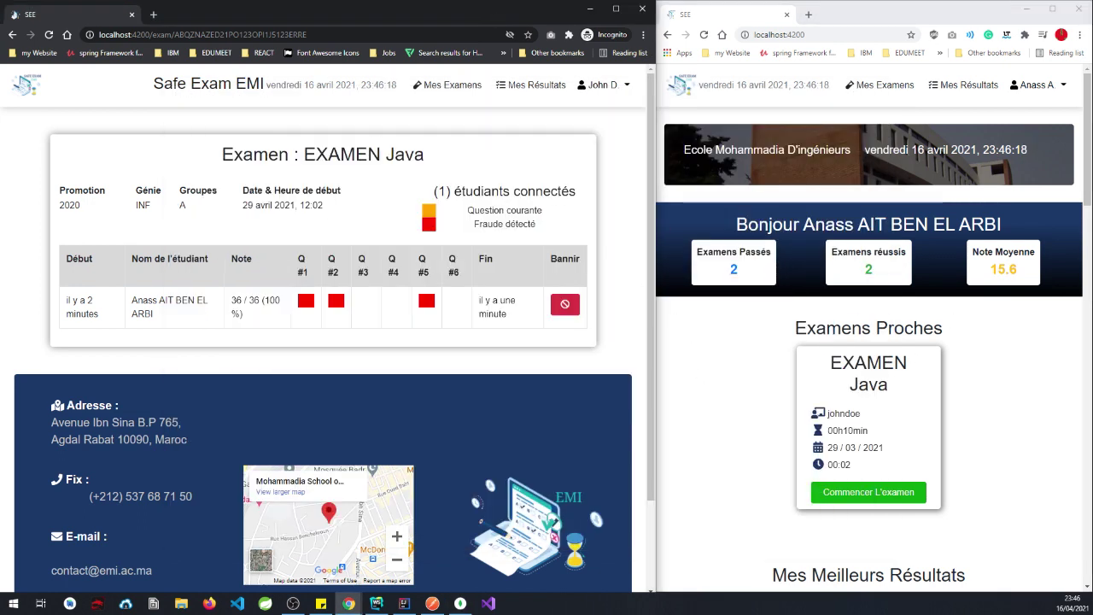
click(293, 604)
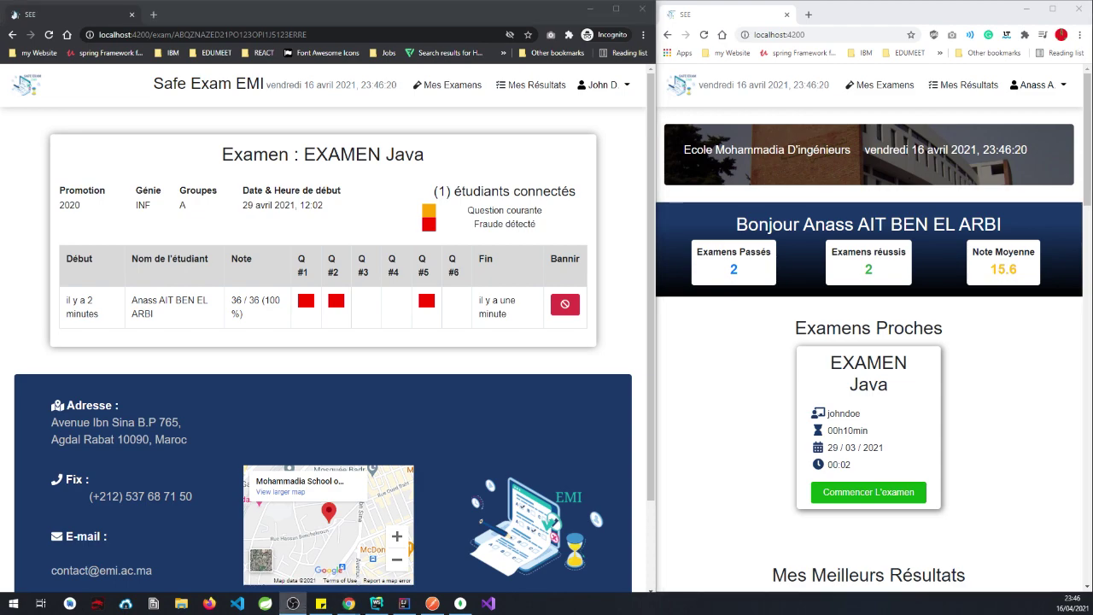